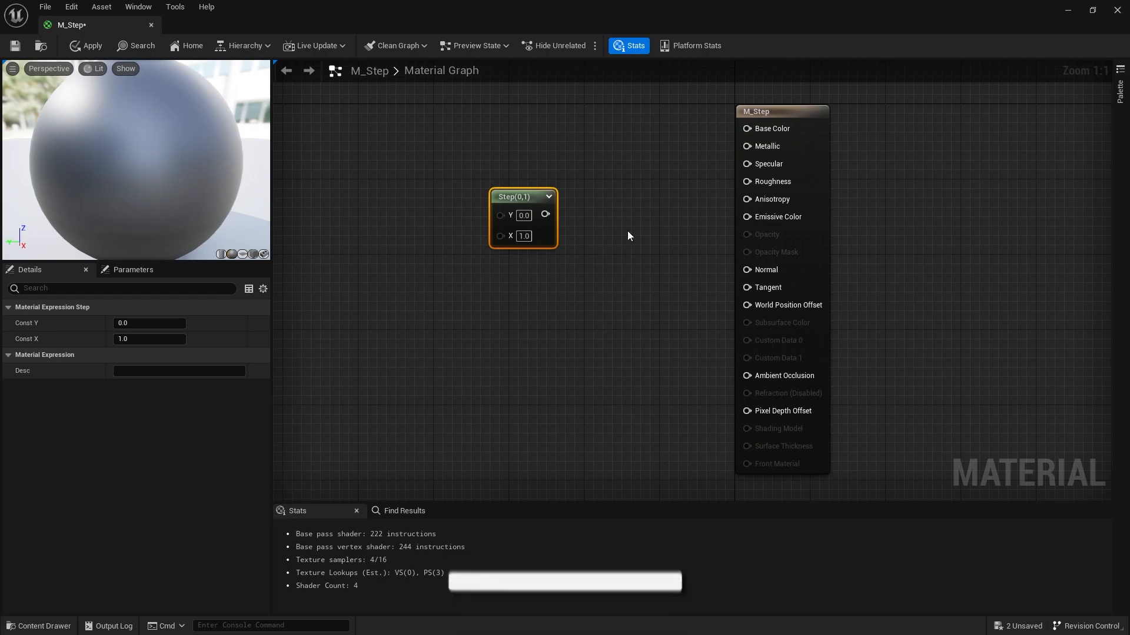
# Add a LinearGradient node in front of the Step node in the material graph.
pyautogui.moveTo(515, 196)
pyautogui.mouseDown()
pyautogui.moveTo(535, 228)
pyautogui.moveTo(497, 198)
pyautogui.mouseUp()
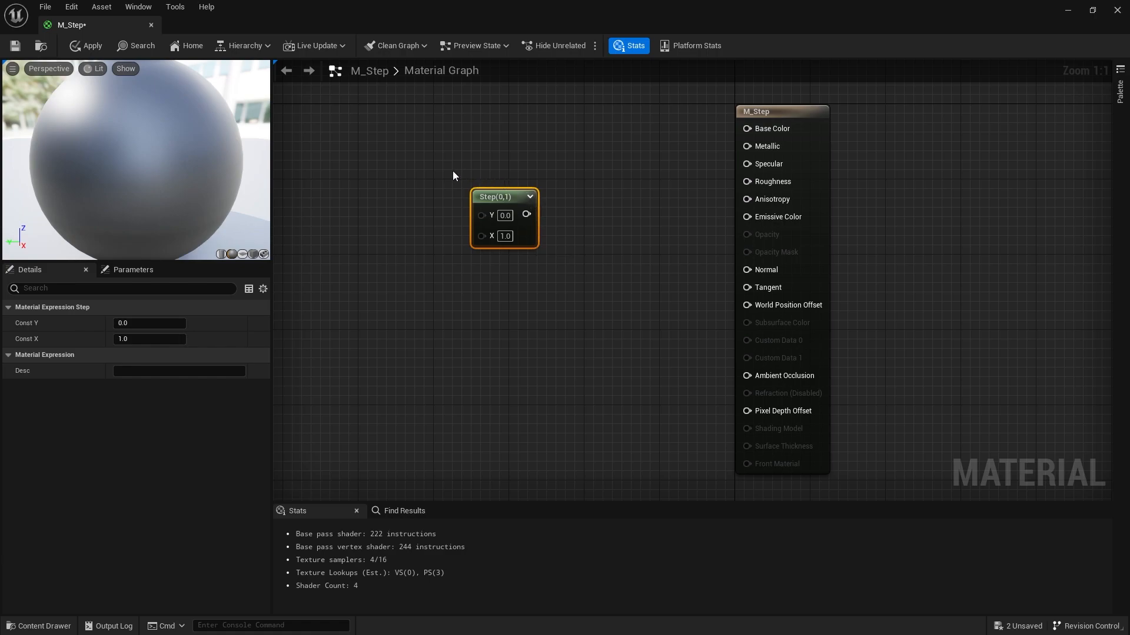
pyautogui.moveTo(402, 186); pyautogui.dragTo(453, 200, button='right')
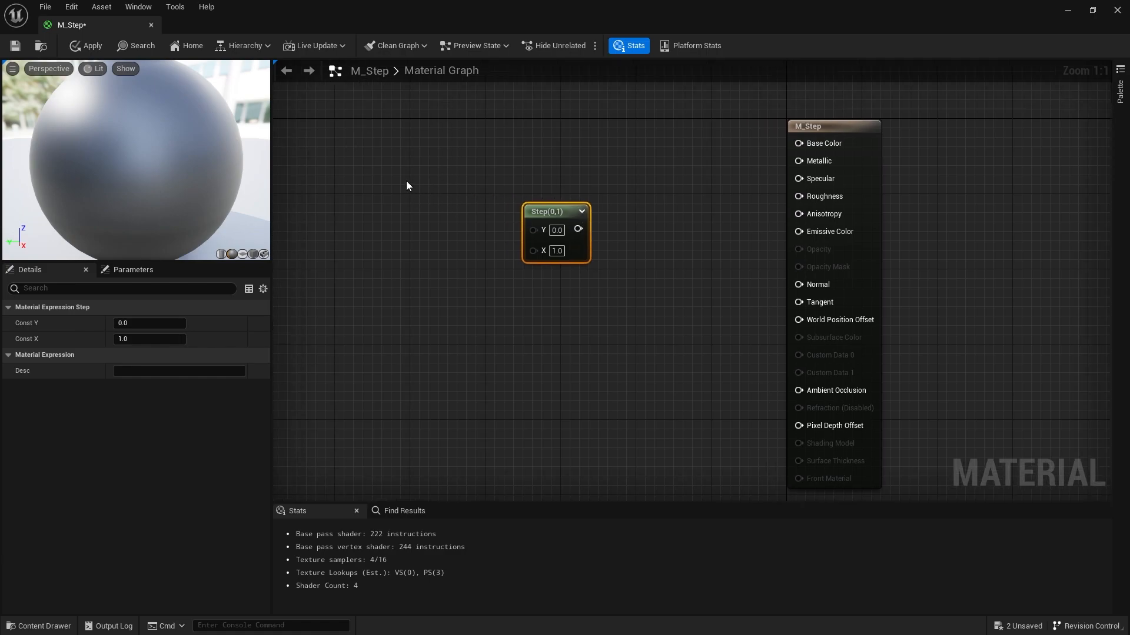
pyautogui.rightClick(332, 190)
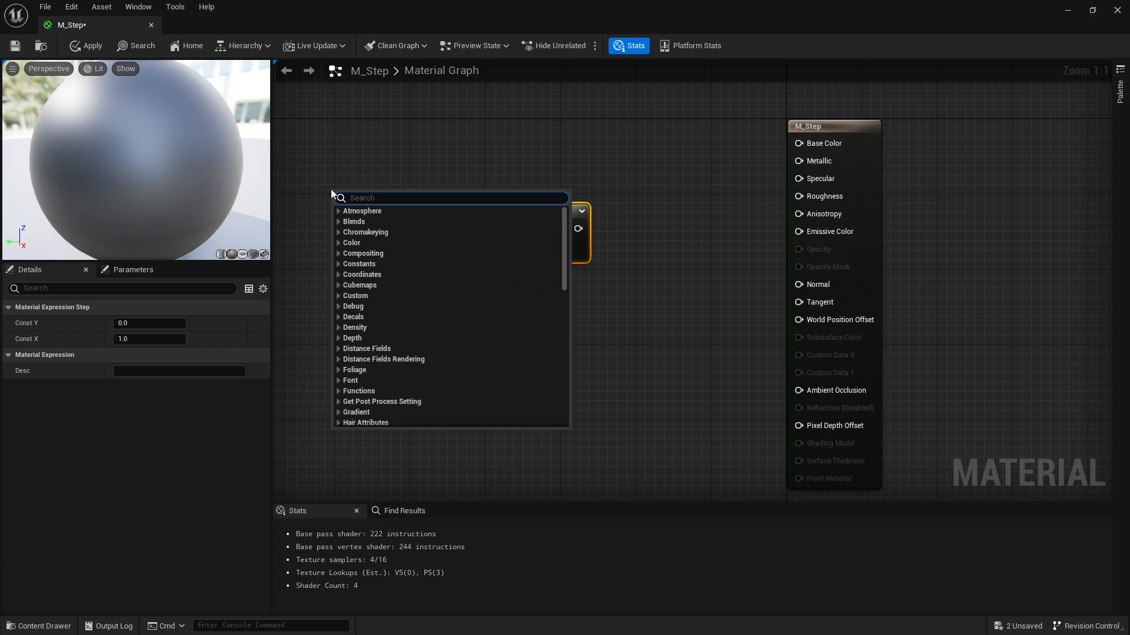
pyautogui.write('gradient')
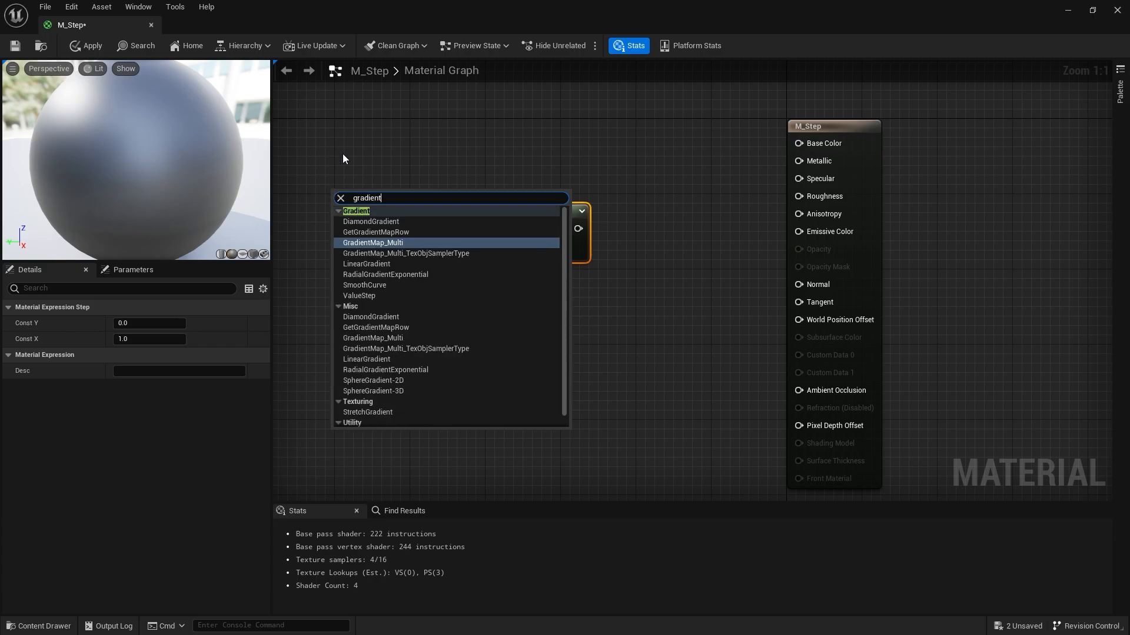
pyautogui.click(401, 264)
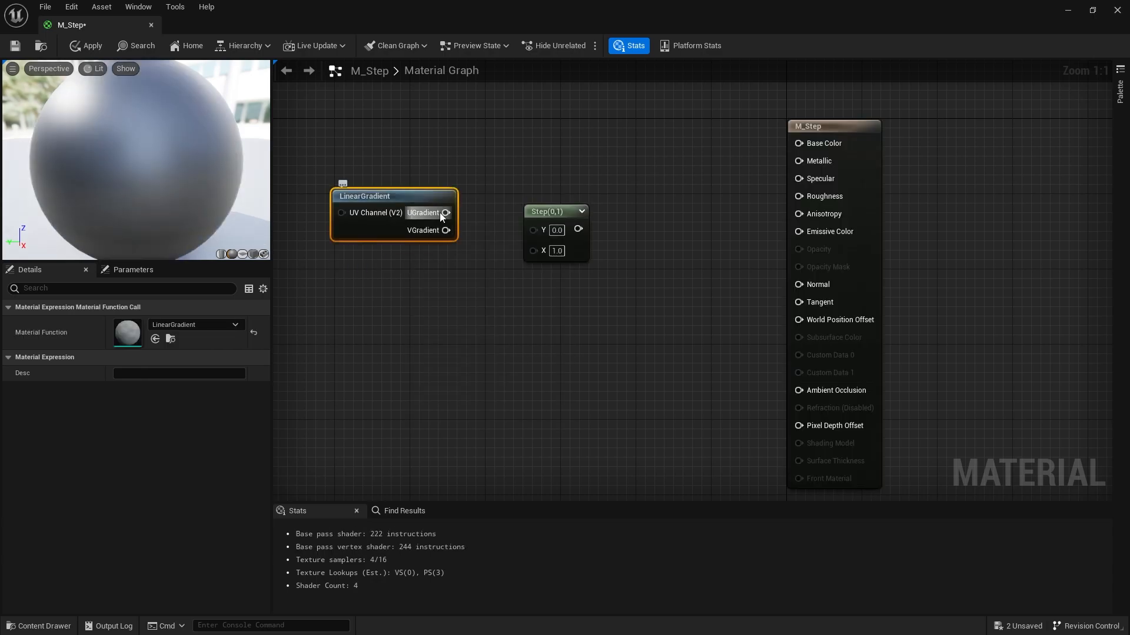
# Wire UGradient into the Step node's Y input and Step's output into Base Color, and preview the material on a plane.
pyautogui.moveTo(445, 214); pyautogui.dragTo(799, 143)
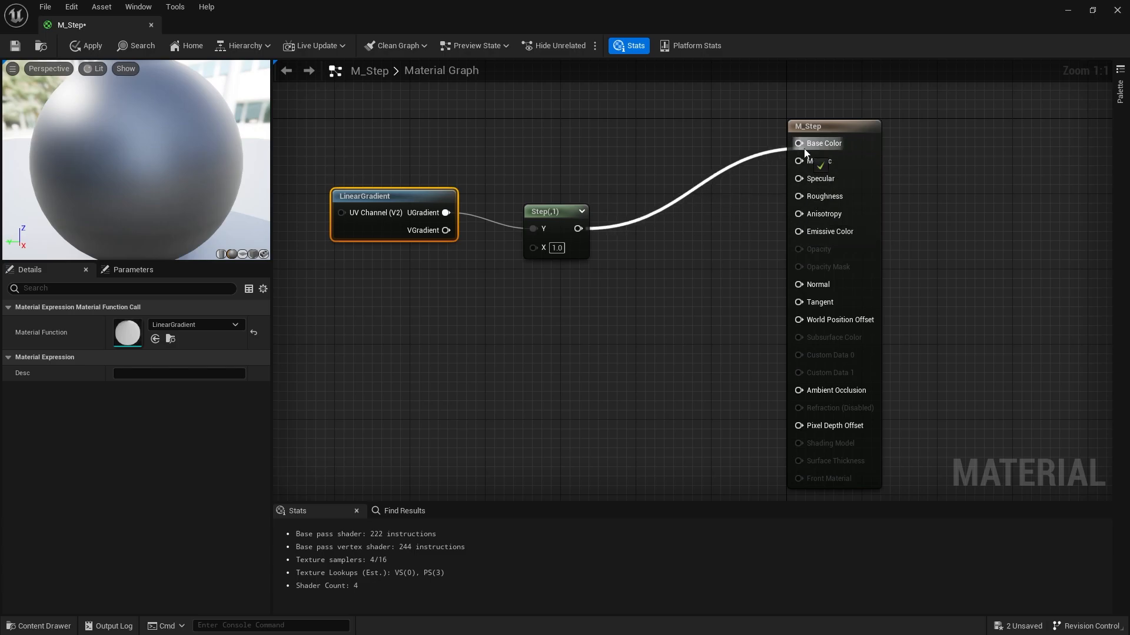
pyautogui.click(242, 254)
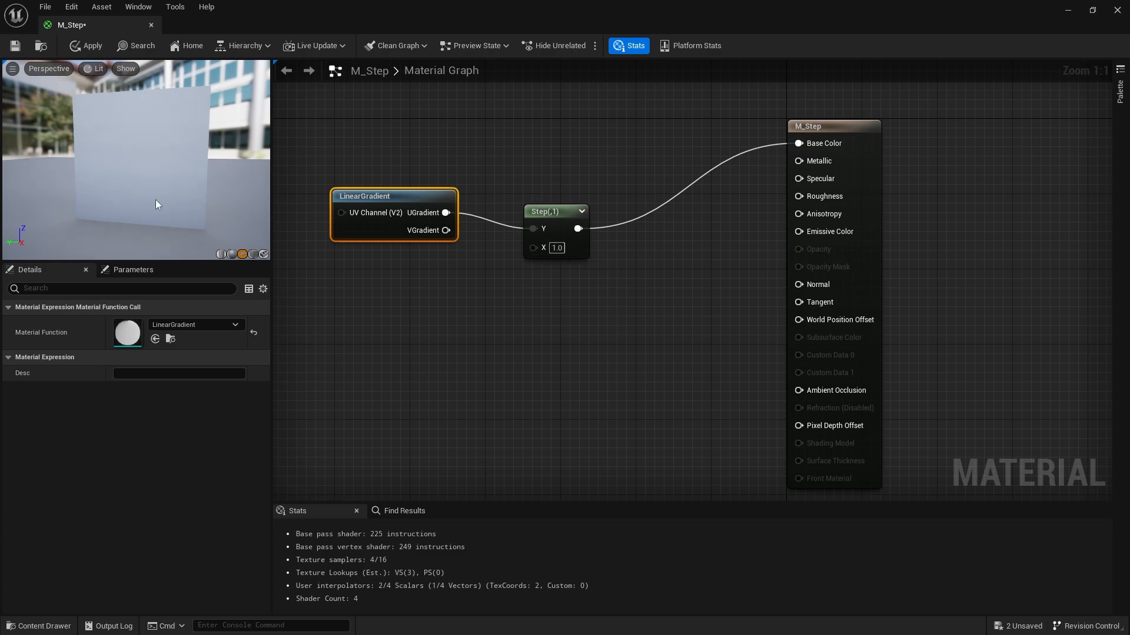
# Set the Step node's X value to 0.5 and turn the preview plane slightly.
pyautogui.write('0.5')
pyautogui.press('Return')
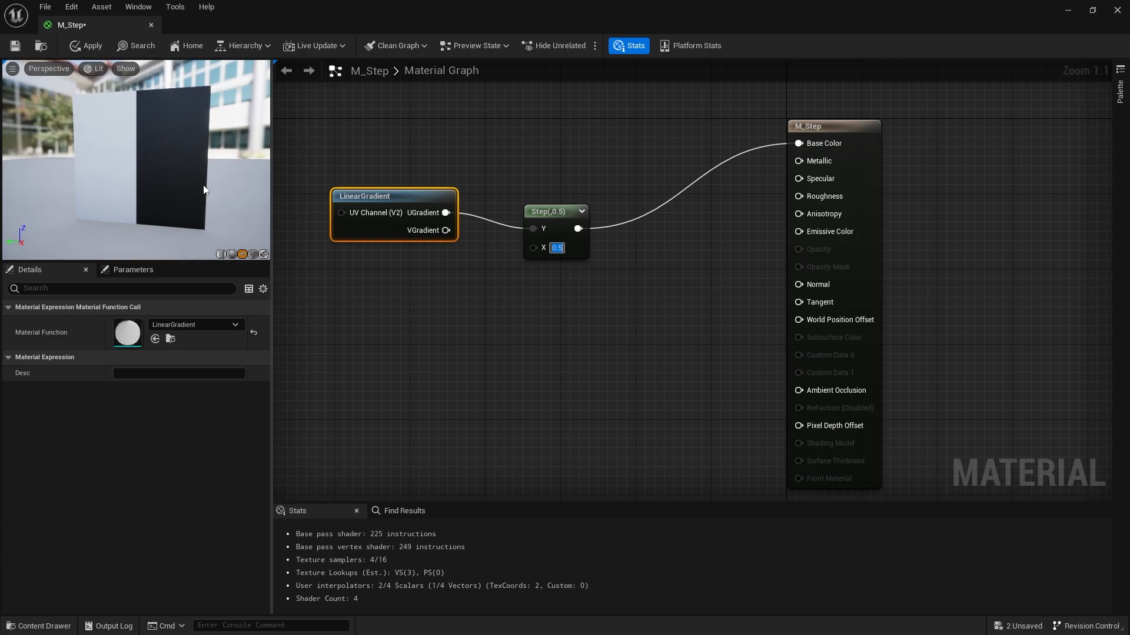
pyautogui.moveTo(149, 91)
pyautogui.mouseDown()
pyautogui.moveTo(139, 93)
pyautogui.moveTo(149, 92)
pyautogui.mouseUp()
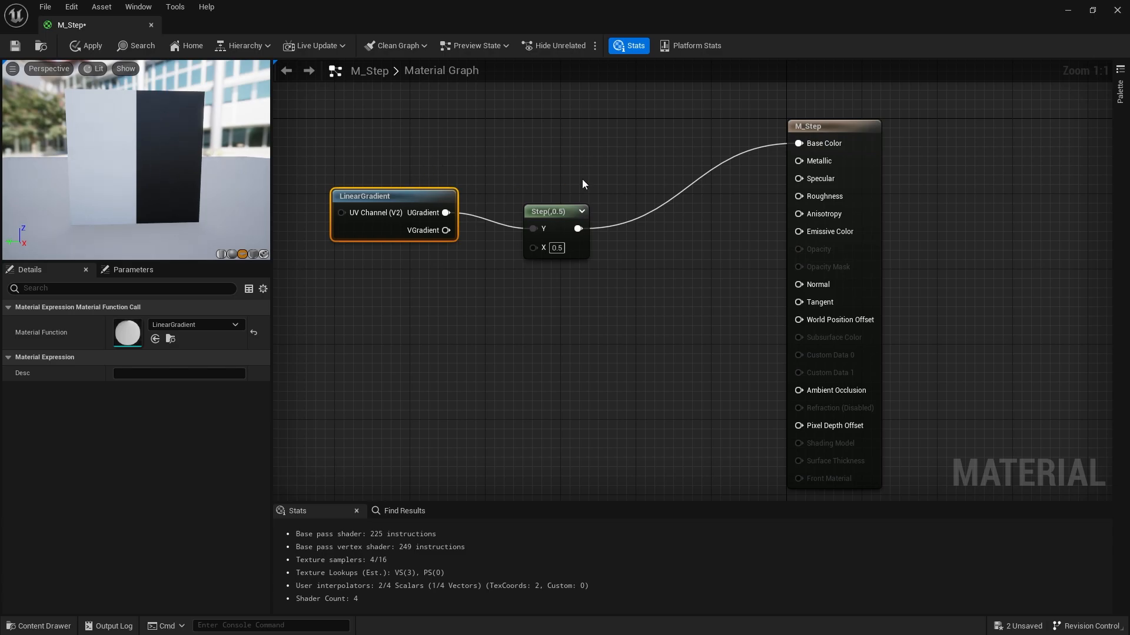
# Shift the Step node slightly closer to the LinearGradient and set its X value to 0.25.
pyautogui.moveTo(550, 221); pyautogui.dragTo(542, 211)
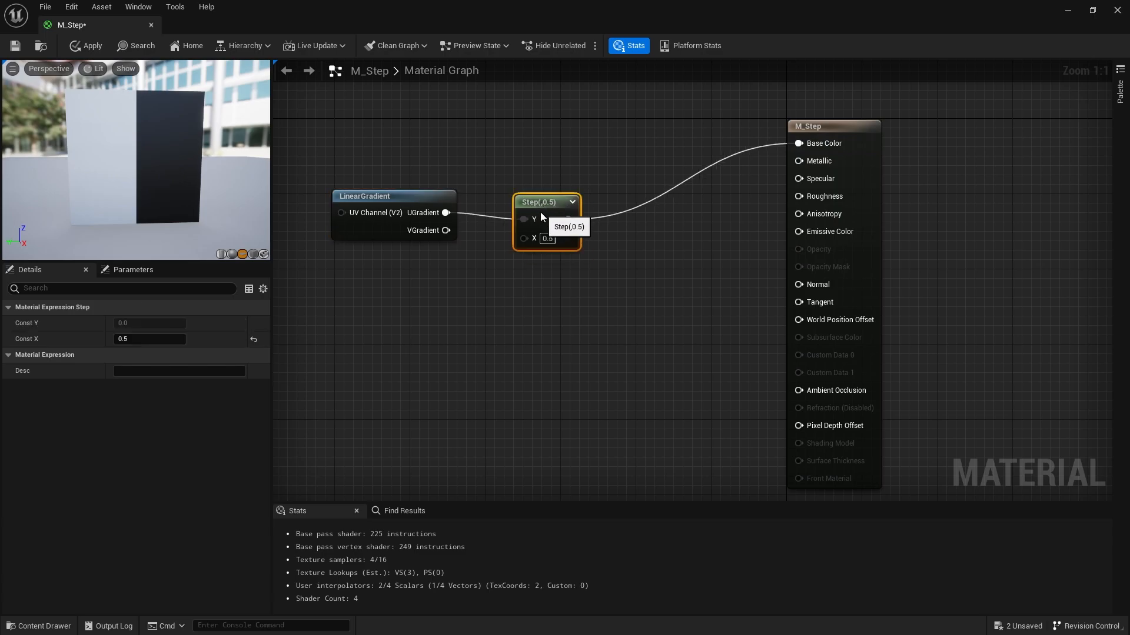
pyautogui.click(546, 238)
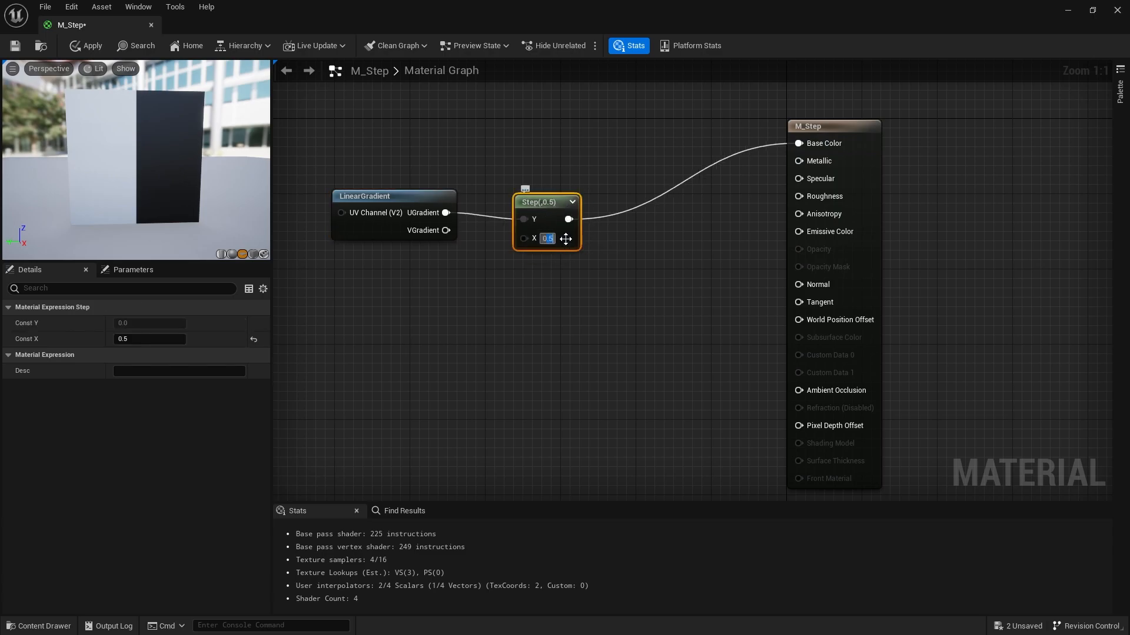
pyautogui.write('0.25')
pyautogui.press('Return')
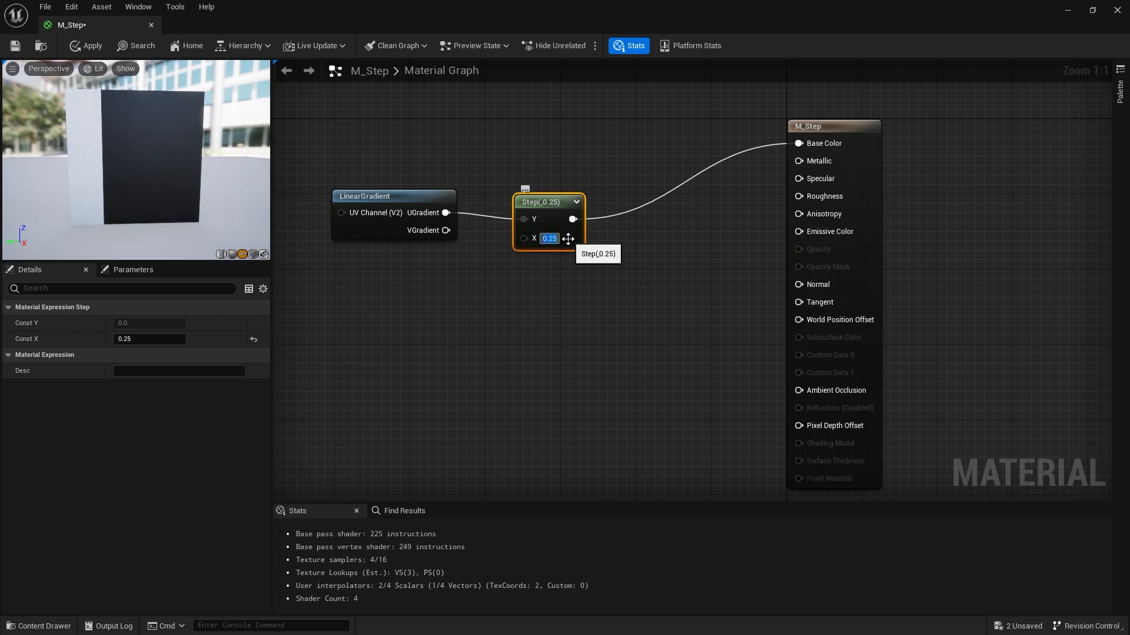
# Add a Texture Sample node below the LinearGradient and assign it the T_Noise01 texture.
pyautogui.moveTo(358, 292); pyautogui.dragTo(455, 229, button='right')
pyautogui.click(424, 308)
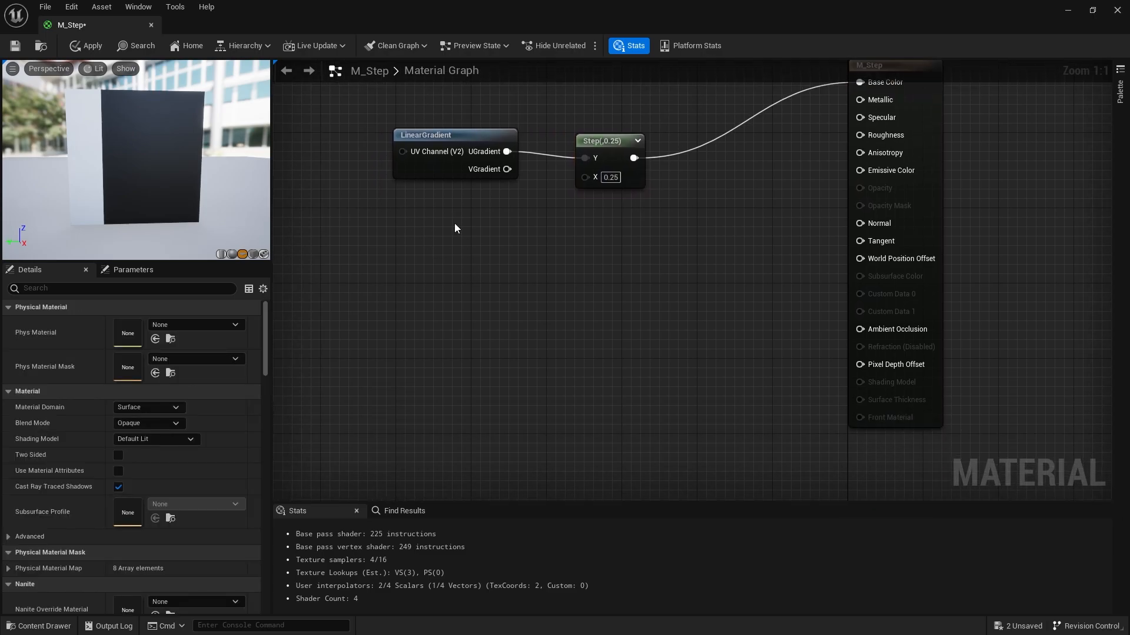
pyautogui.click(437, 223)
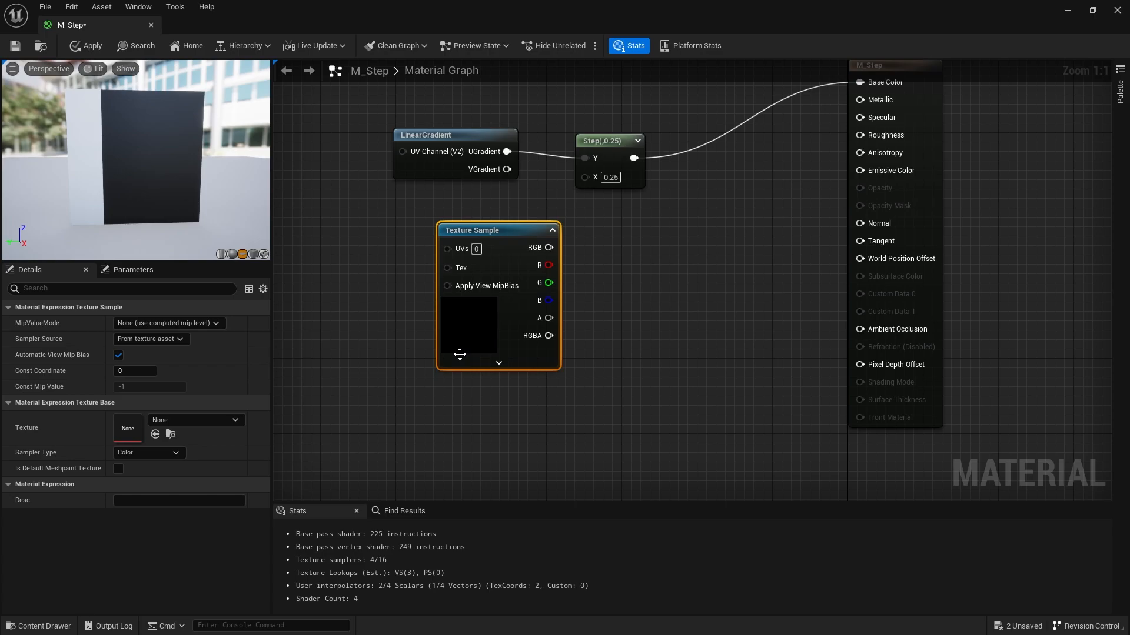
pyautogui.click(215, 419)
pyautogui.write('nois')
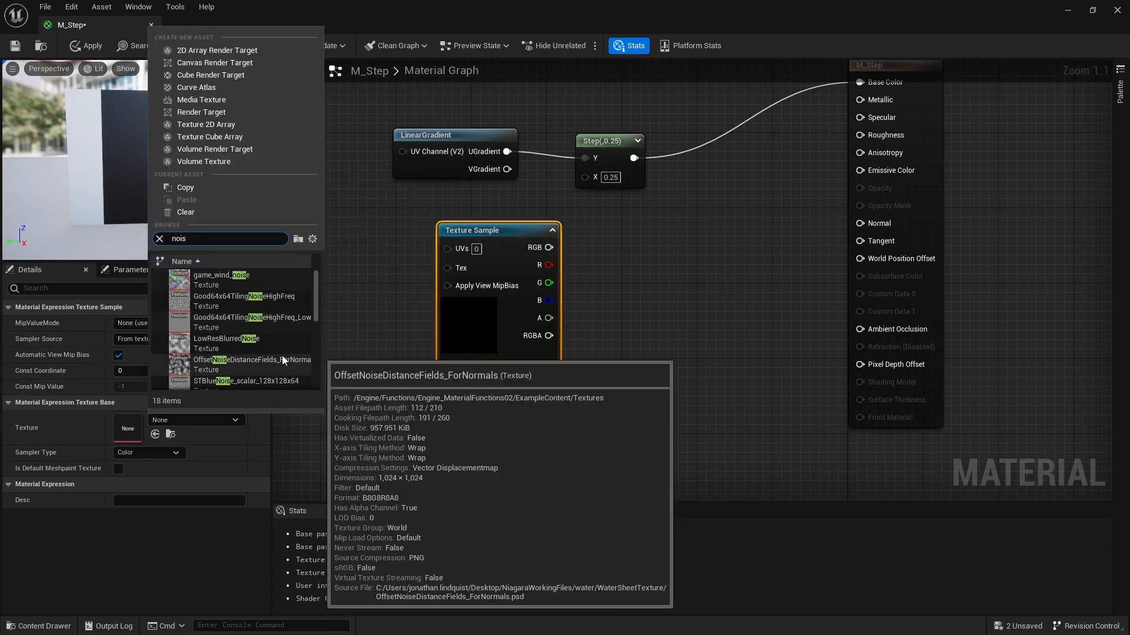
pyautogui.scroll(-3, 281, 356)
pyautogui.click(263, 355)
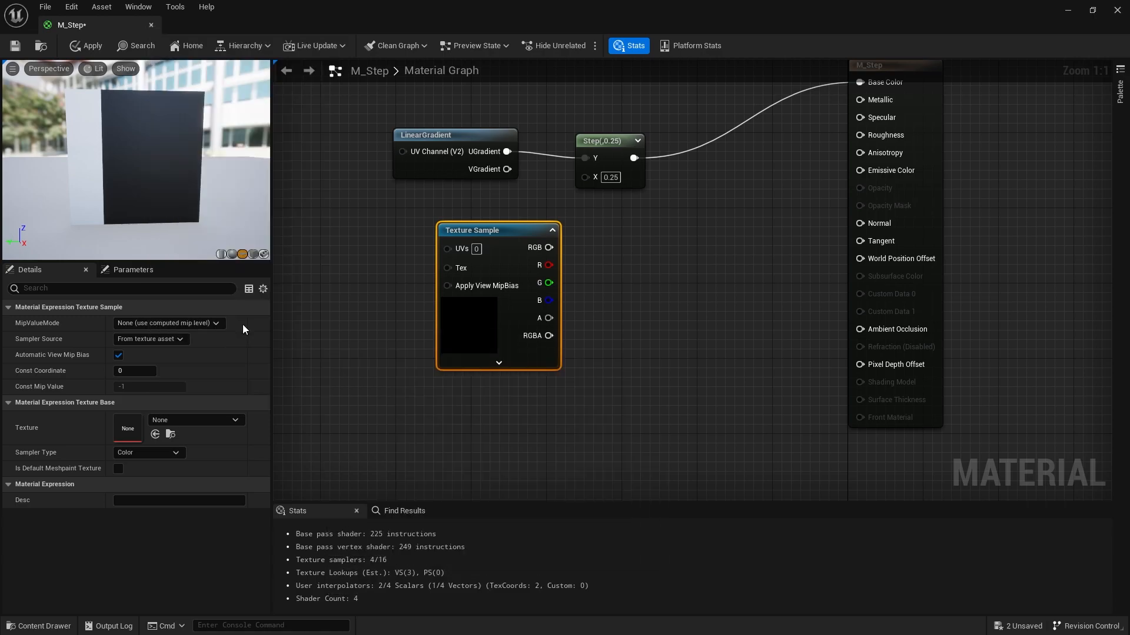
pyautogui.moveTo(507, 319); pyautogui.dragTo(469, 314)
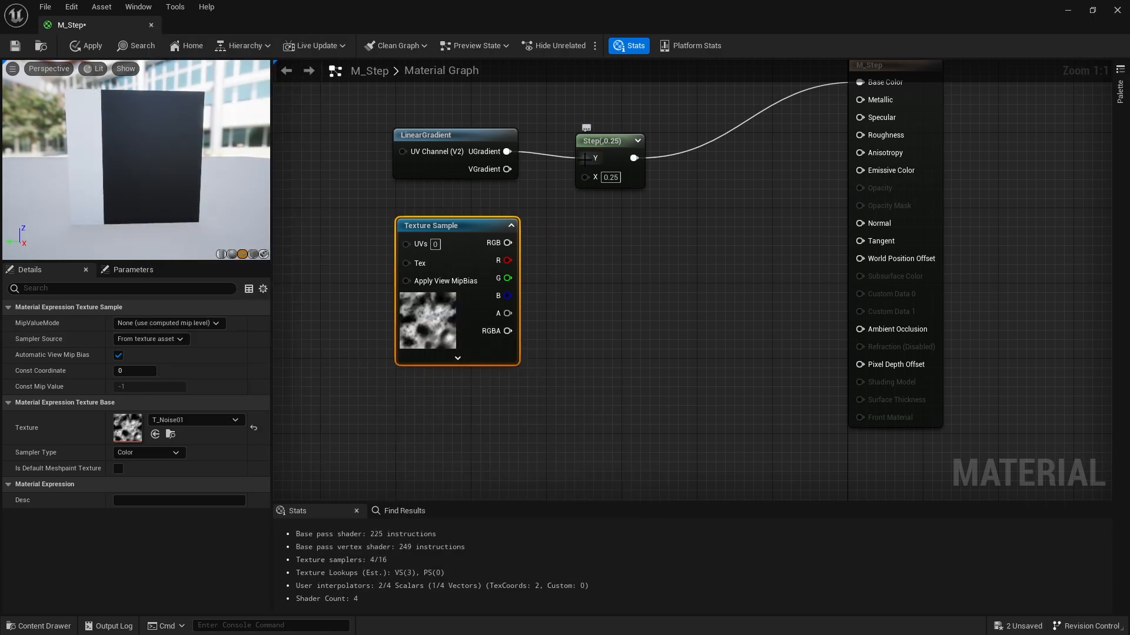
# Connect the Texture Sample's R output to the Step node's Y input and set Step's X value to 0.5.
pyautogui.moveTo(507, 242); pyautogui.dragTo(614, 187)
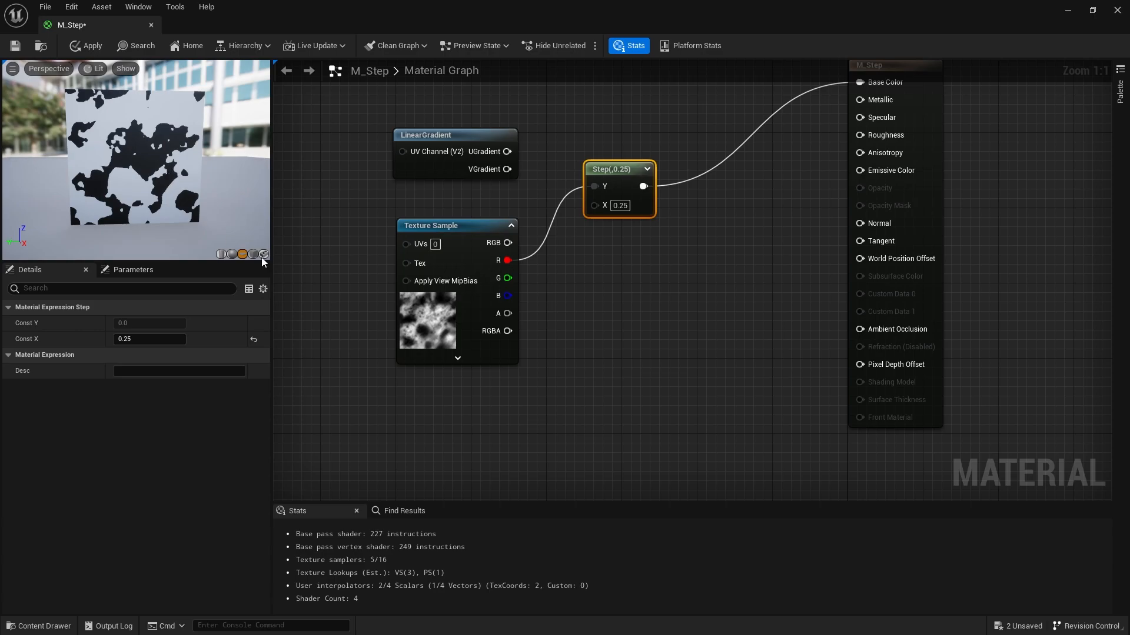
pyautogui.click(630, 211)
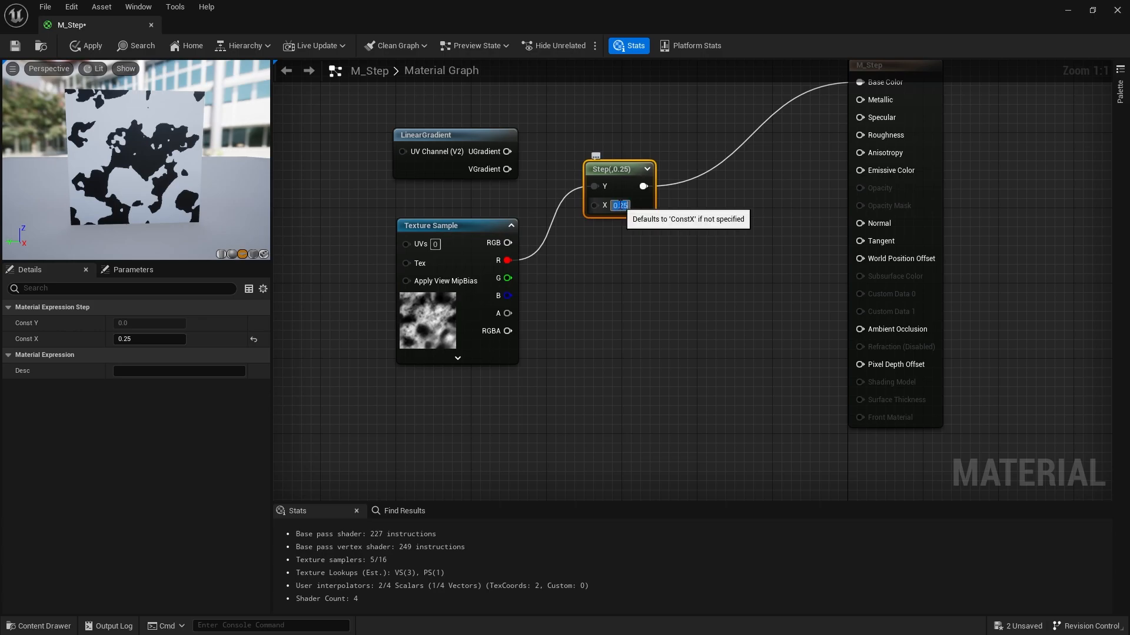
pyautogui.write('0.5')
pyautogui.press('Return')
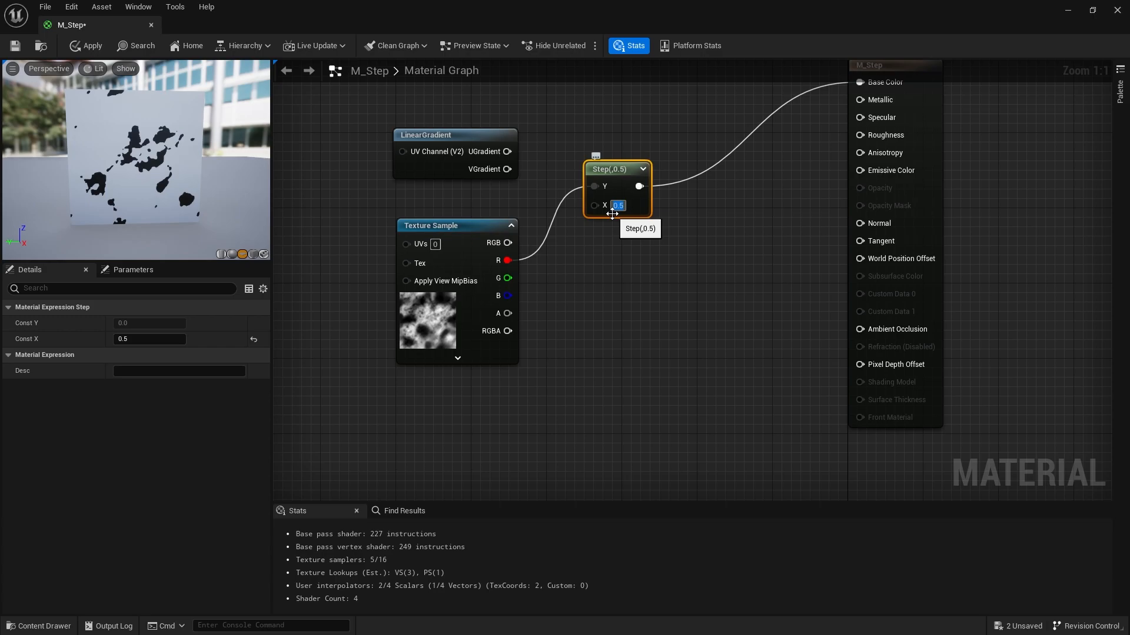
# Replace the noise texture on Step's Y input with the UGradient output and move the Texture Sample node out of the way.
pyautogui.keyDown('alt'); pyautogui.click(595, 185); pyautogui.keyUp('alt')
pyautogui.moveTo(621, 170); pyautogui.dragTo(509, 152)
pyautogui.moveTo(422, 171); pyautogui.dragTo(454, 129)
pyautogui.moveTo(461, 223); pyautogui.dragTo(479, 327)
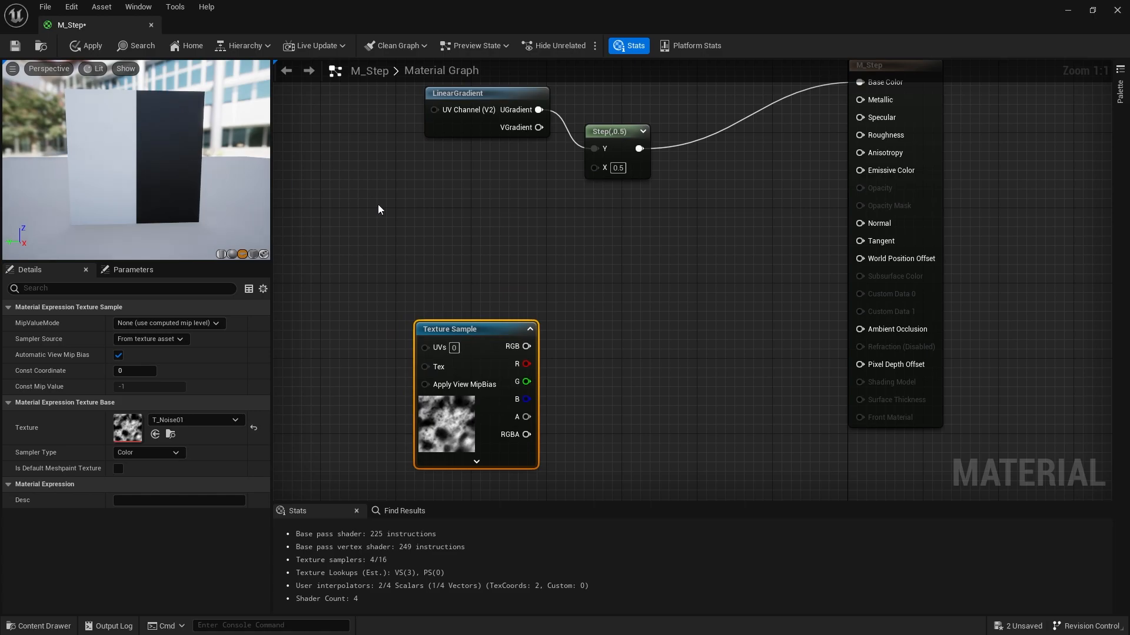
# Add a Time node below the LinearGradient node.
pyautogui.moveTo(542, 208); pyautogui.dragTo(595, 226, button='right')
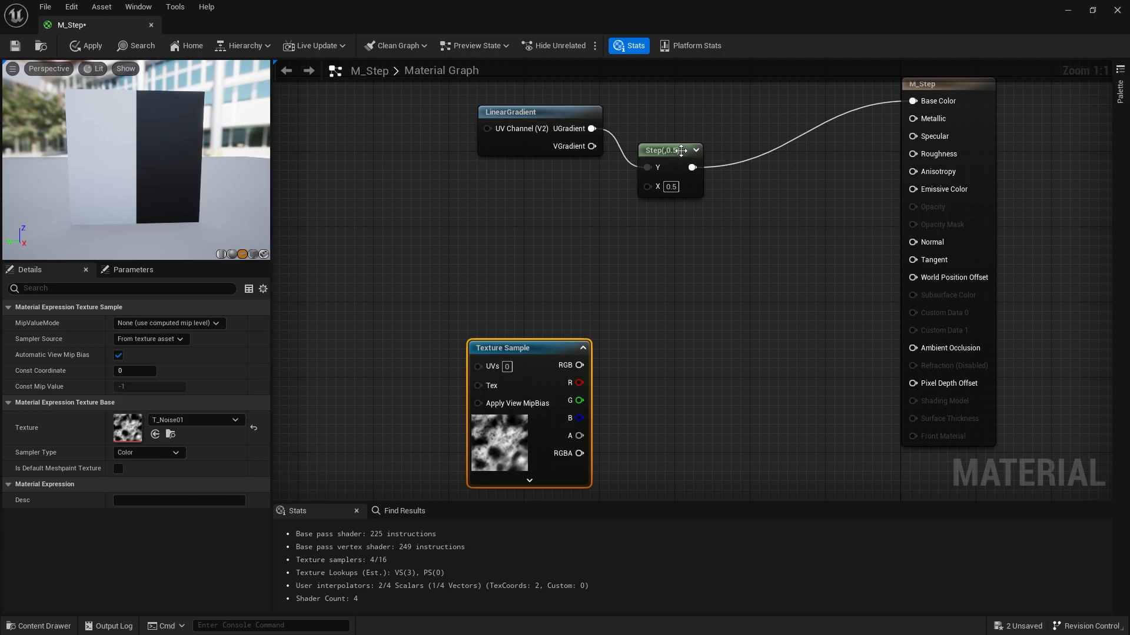
pyautogui.rightClick(421, 211)
pyautogui.write('time')
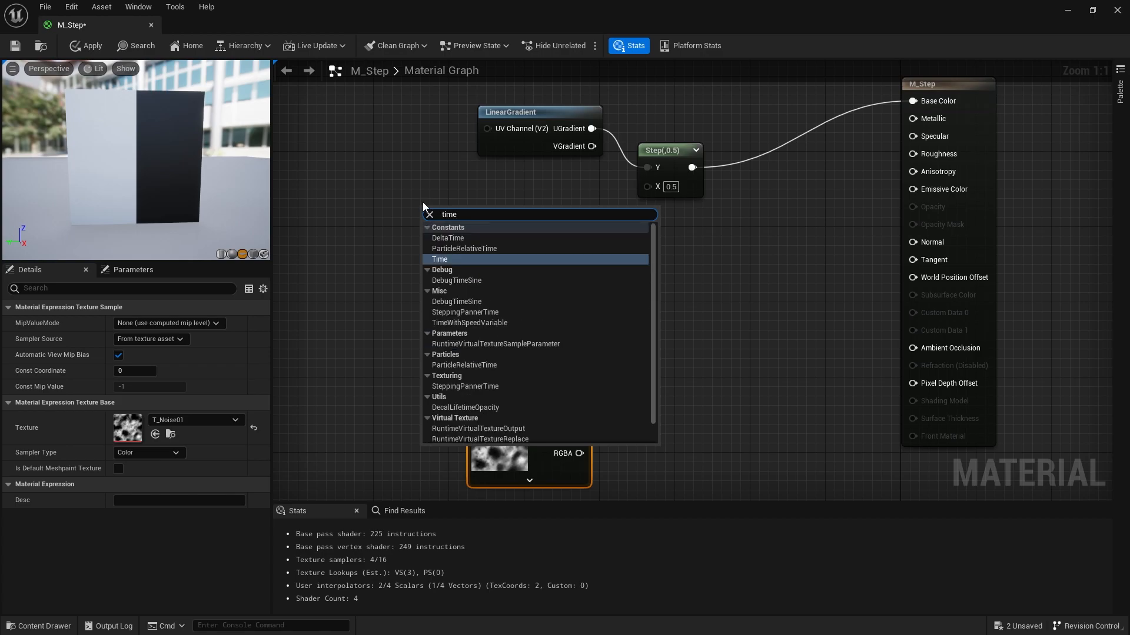
pyautogui.press('Return')
# Feed the Time output into a new Sine node and connect Sine to the Step node's X input.
pyautogui.moveTo(449, 242)
pyautogui.mouseDown()
pyautogui.moveTo(384, 235)
pyautogui.moveTo(458, 227)
pyautogui.mouseUp()
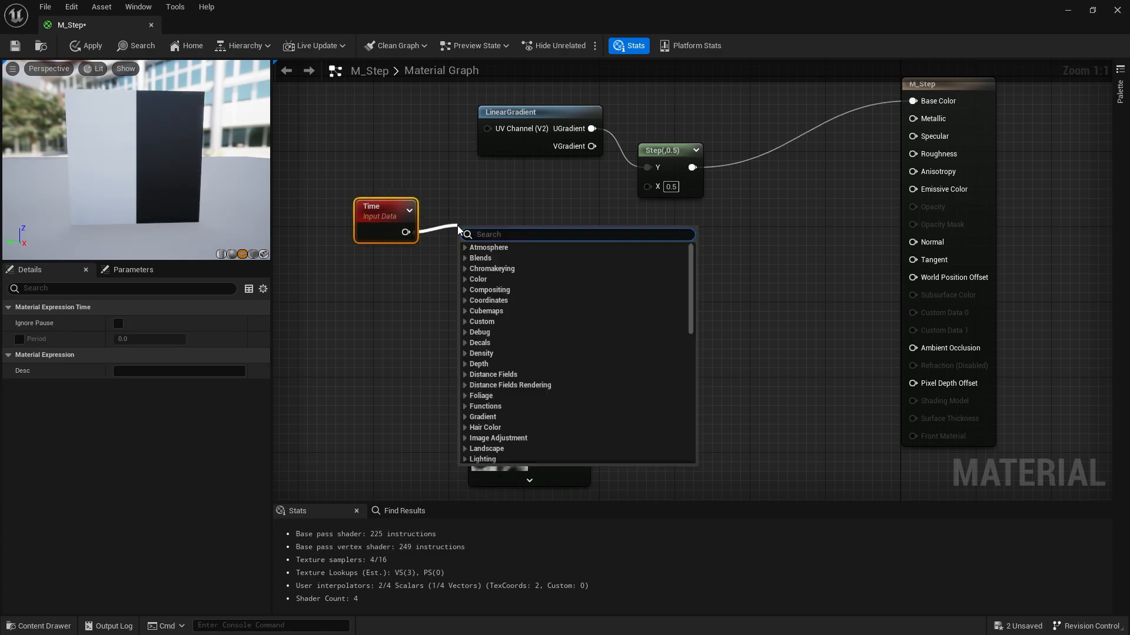
pyautogui.write('sin')
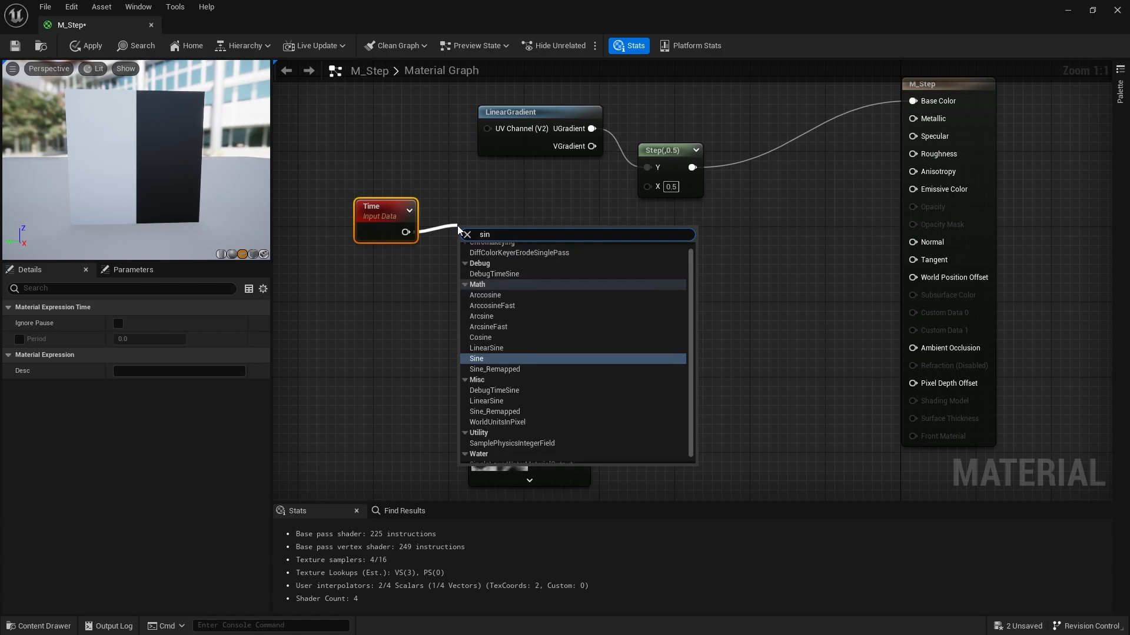
pyautogui.press('Return')
pyautogui.moveTo(459, 228); pyautogui.dragTo(653, 189)
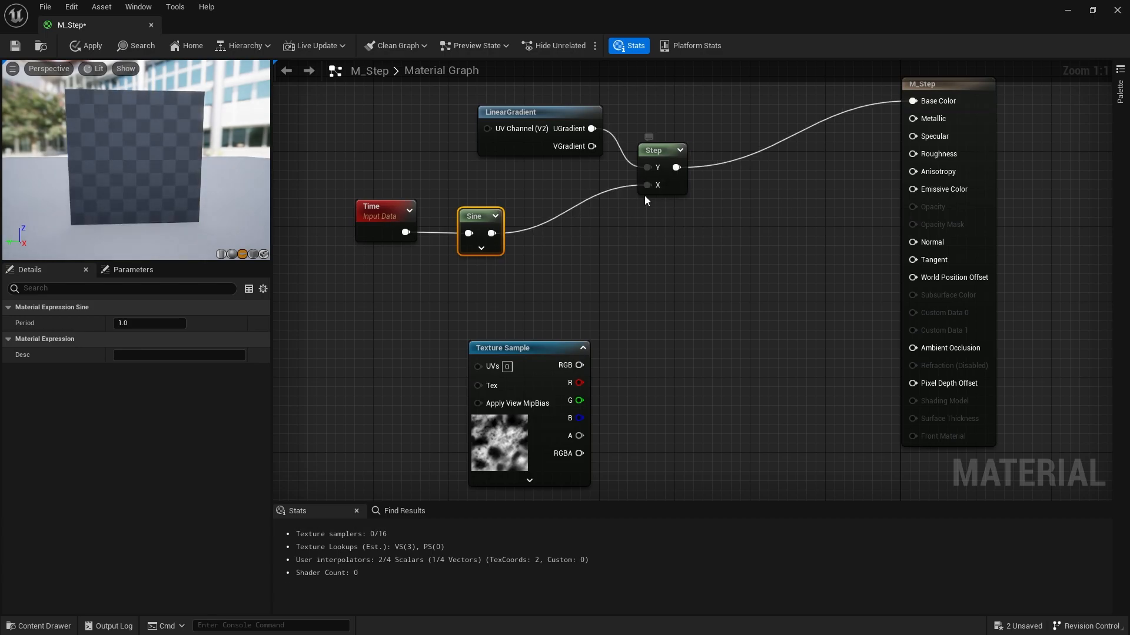
pyautogui.moveTo(469, 217); pyautogui.dragTo(506, 218)
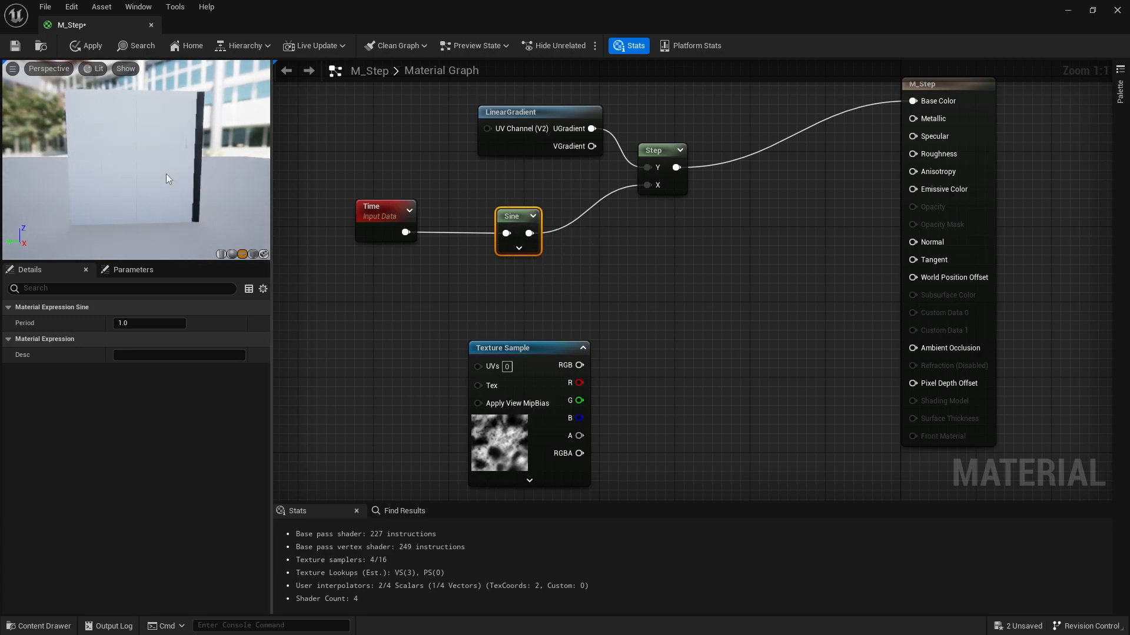
# Insert an Abs node between the Sine output and the Step node's X input.
pyautogui.moveTo(407, 287); pyautogui.dragTo(550, 281, button='right')
pyautogui.moveTo(658, 269); pyautogui.dragTo(526, 203)
pyautogui.moveTo(654, 211); pyautogui.dragTo(674, 227)
pyautogui.write('abs')
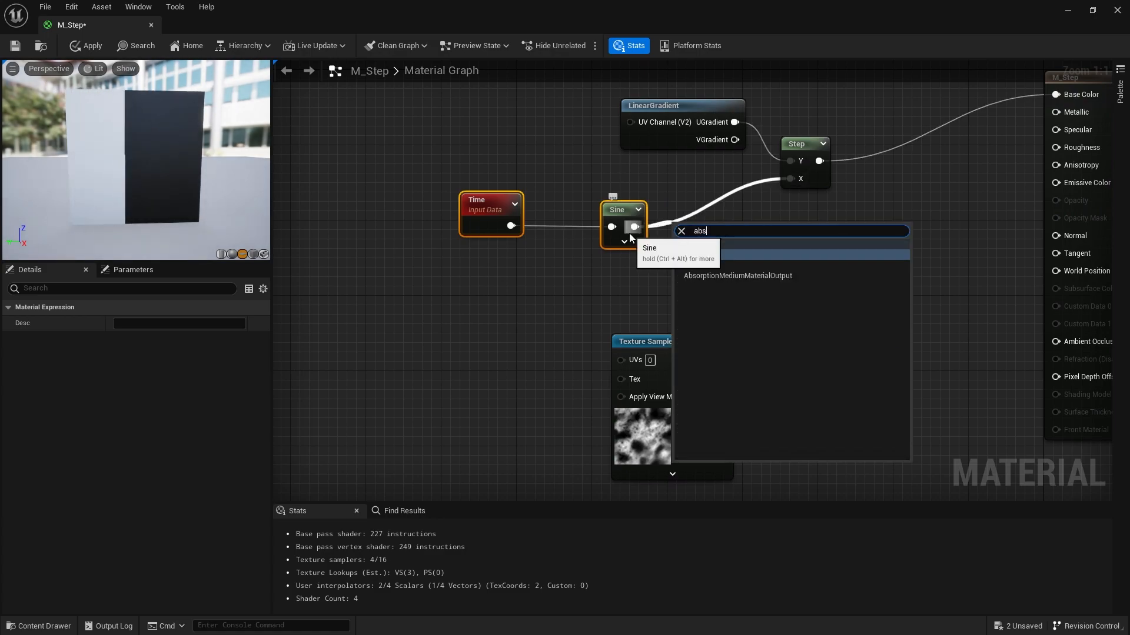
pyautogui.press('Return')
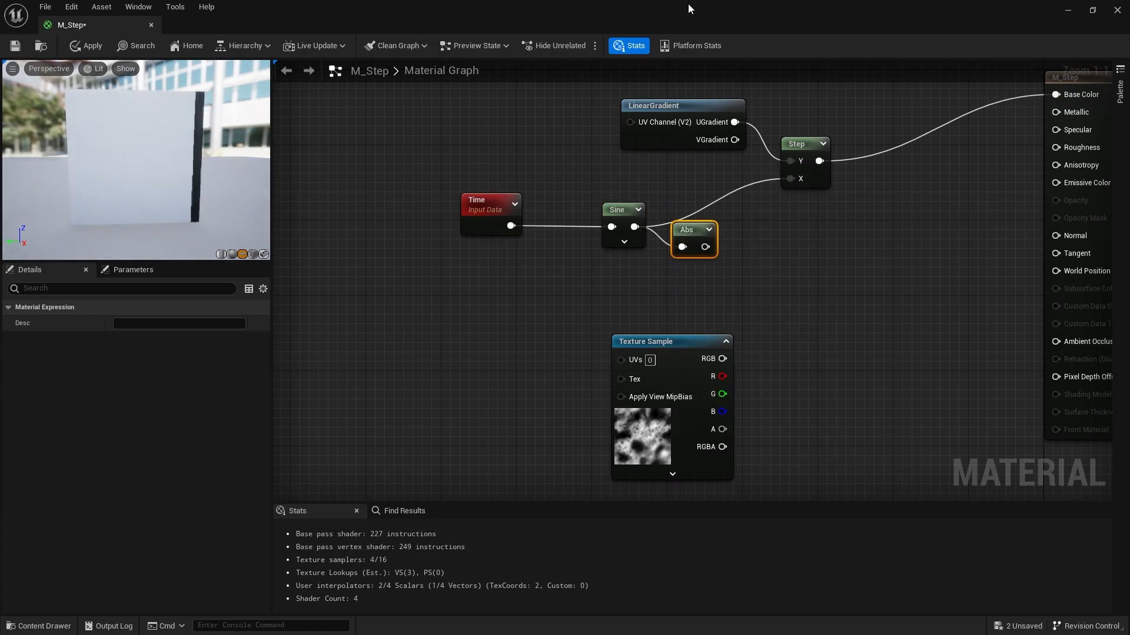
pyautogui.moveTo(705, 247); pyautogui.dragTo(790, 178)
pyautogui.moveTo(691, 229); pyautogui.dragTo(724, 210)
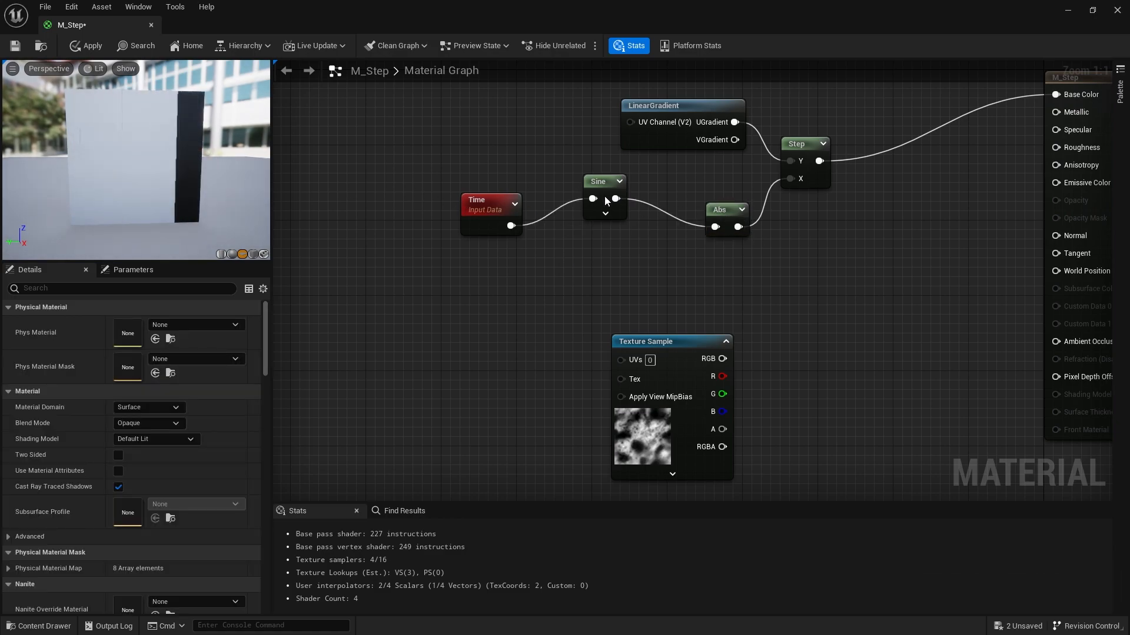
# Delete the Abs node between Sine and Step.
pyautogui.moveTo(603, 187); pyautogui.dragTo(603, 196)
pyautogui.click(721, 214)
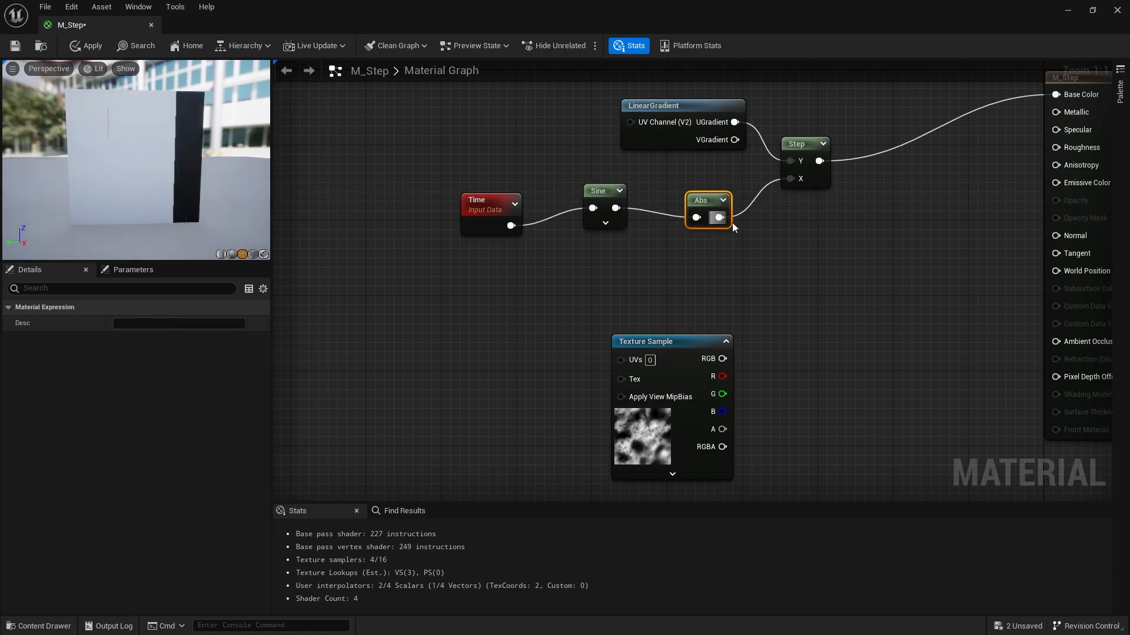
pyautogui.press('Delete')
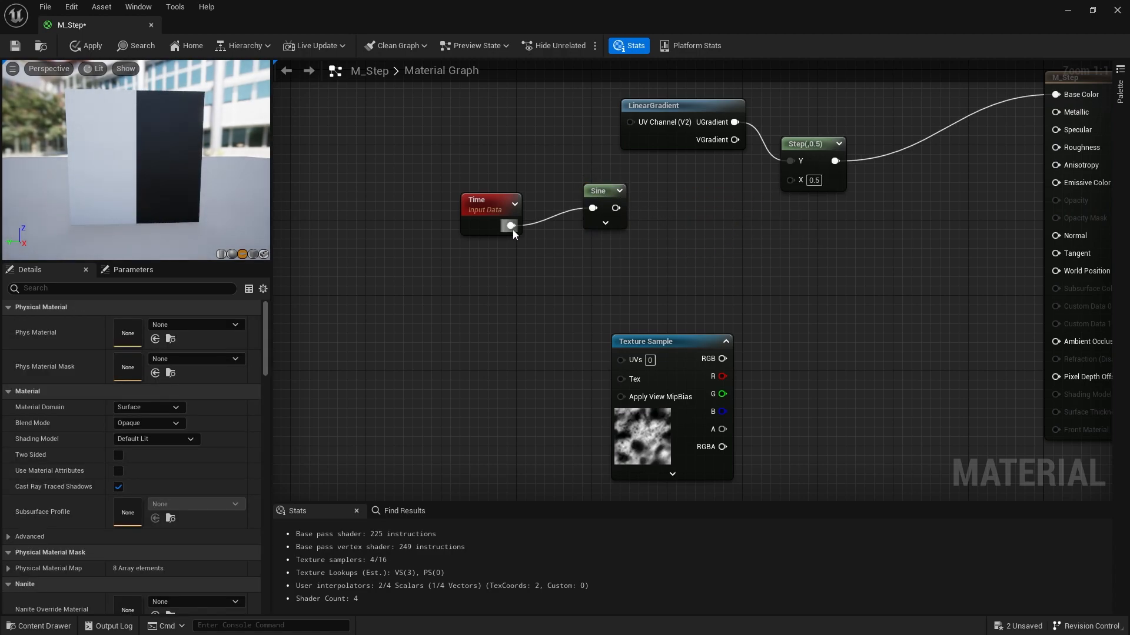
# Feed the Sine output into the A input of a new Add node and line up the Time, Sine and Add nodes.
pyautogui.moveTo(514, 231); pyautogui.dragTo(486, 211)
pyautogui.moveTo(622, 209); pyautogui.dragTo(660, 181)
pyautogui.write('add')
pyautogui.press('Return')
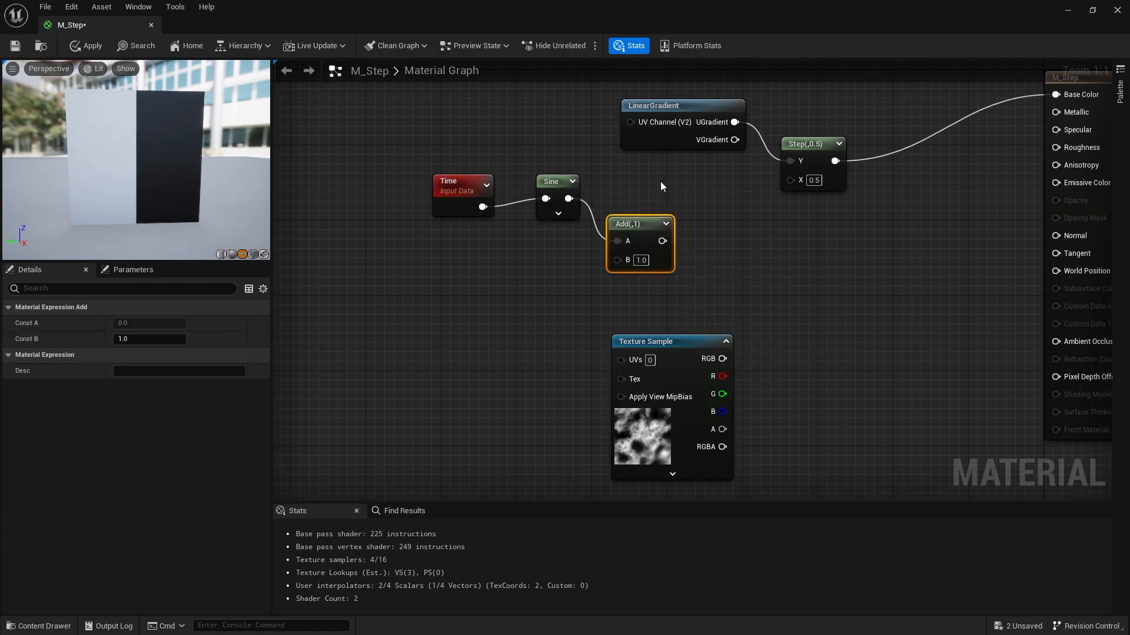
pyautogui.press('f')
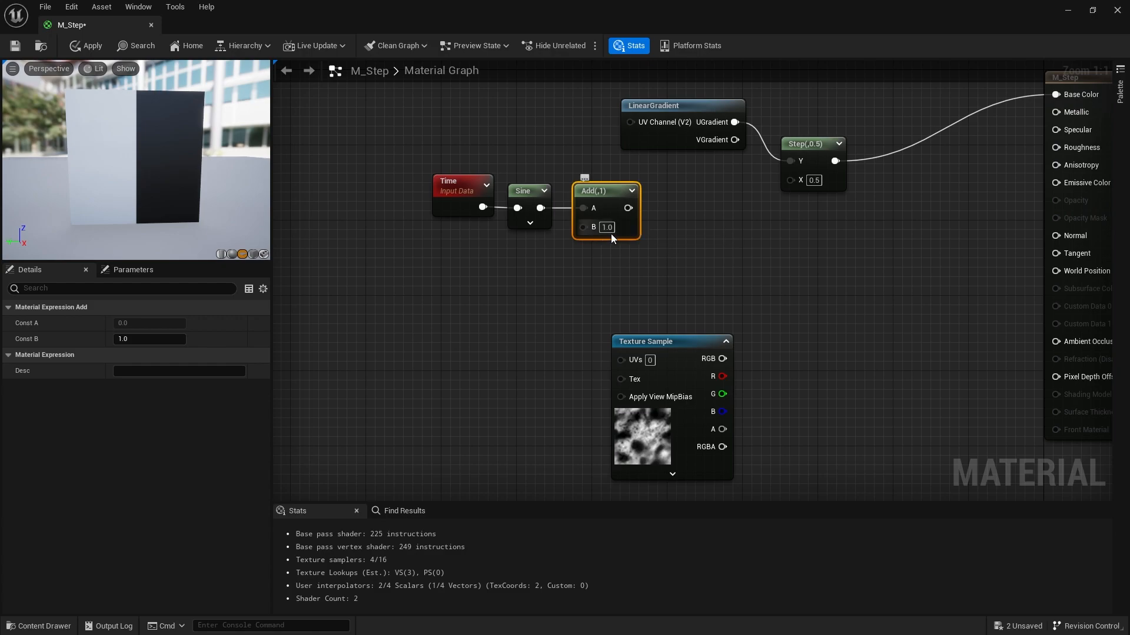
# Feed the Add output through a new Divide node with B set to 2 into Step's X input, aligning it beside Add.
pyautogui.moveTo(628, 208); pyautogui.dragTo(644, 211)
pyautogui.write('divide')
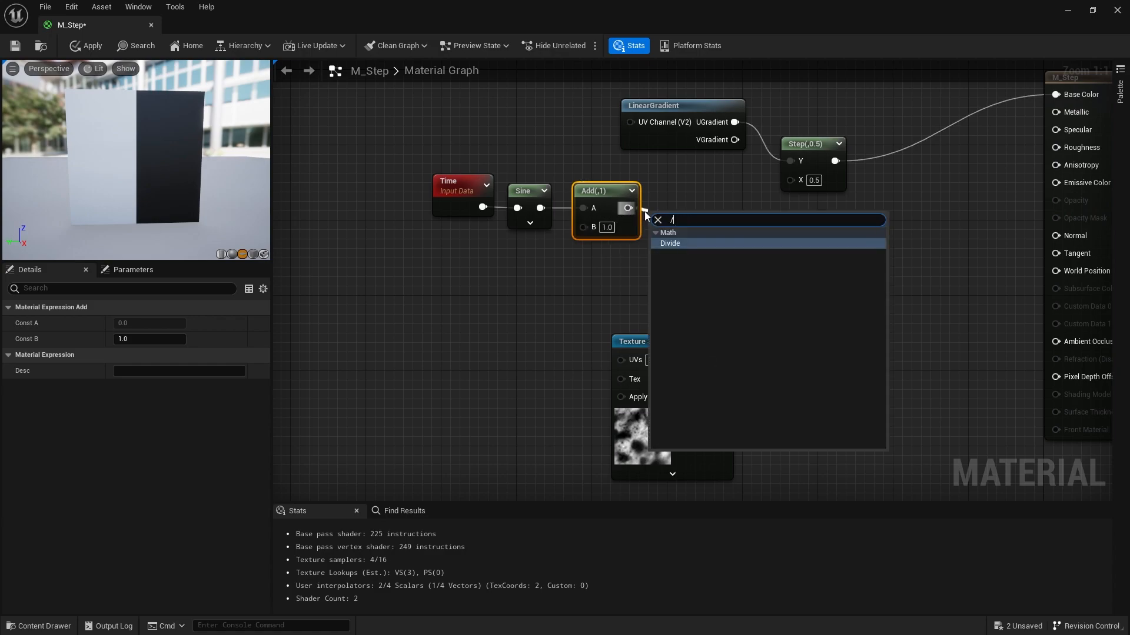
pyautogui.click(689, 242)
pyautogui.moveTo(704, 236); pyautogui.dragTo(791, 180)
pyautogui.moveTo(677, 221); pyautogui.dragTo(695, 193)
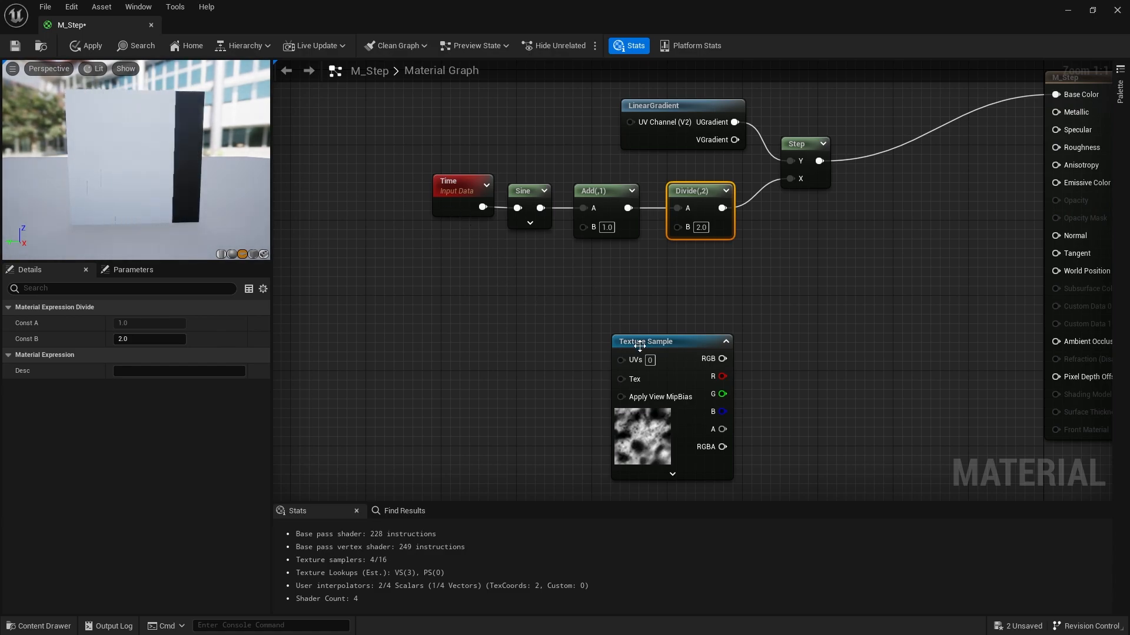
# Move the noise Texture Sample closer and connect its RGB output to the Step node's Y input.
pyautogui.moveTo(692, 340); pyautogui.dragTo(793, 166)
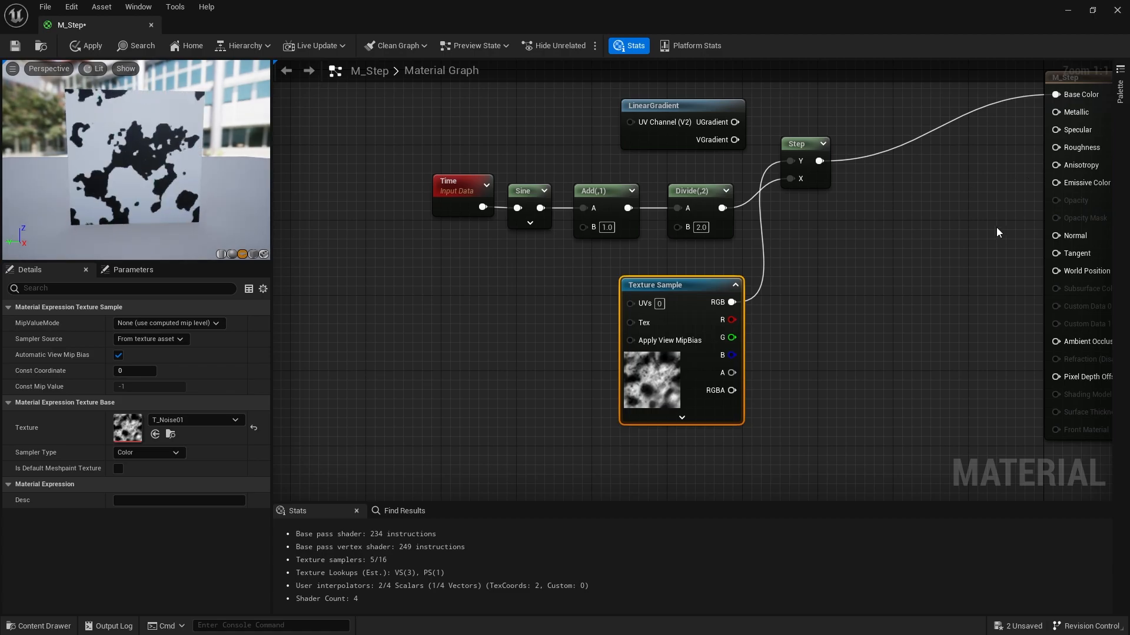
# Move the M_Step result node closer to the Step node and set the material's blend mode to Masked.
pyautogui.moveTo(998, 227); pyautogui.dragTo(815, 278, button='right')
pyautogui.moveTo(935, 165); pyautogui.dragTo(879, 156)
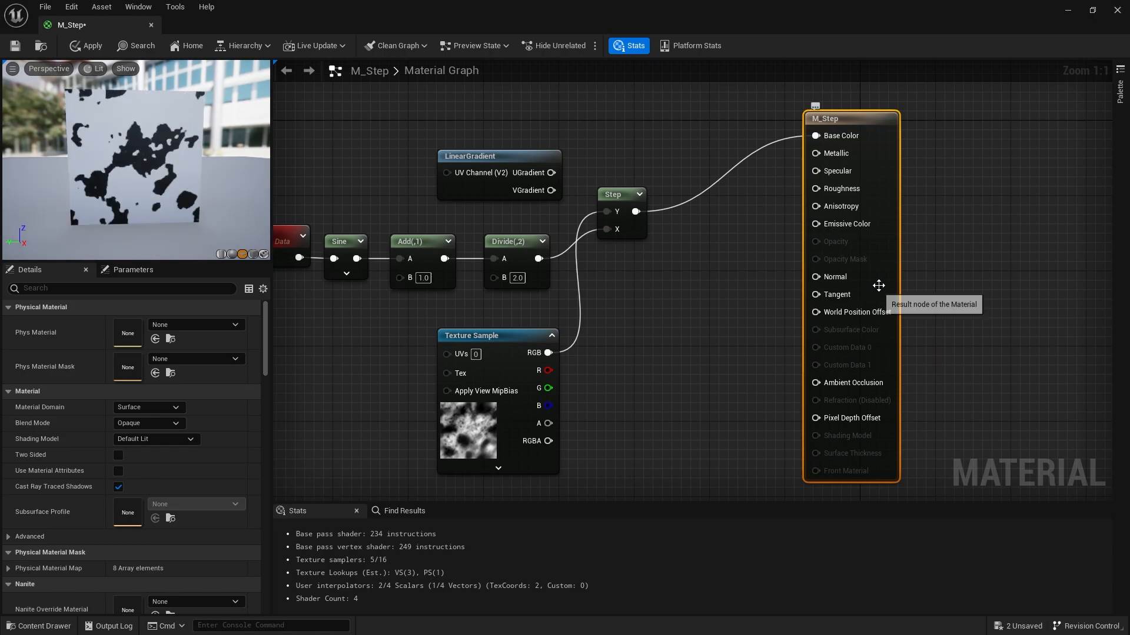
pyautogui.click(147, 423)
pyautogui.click(130, 446)
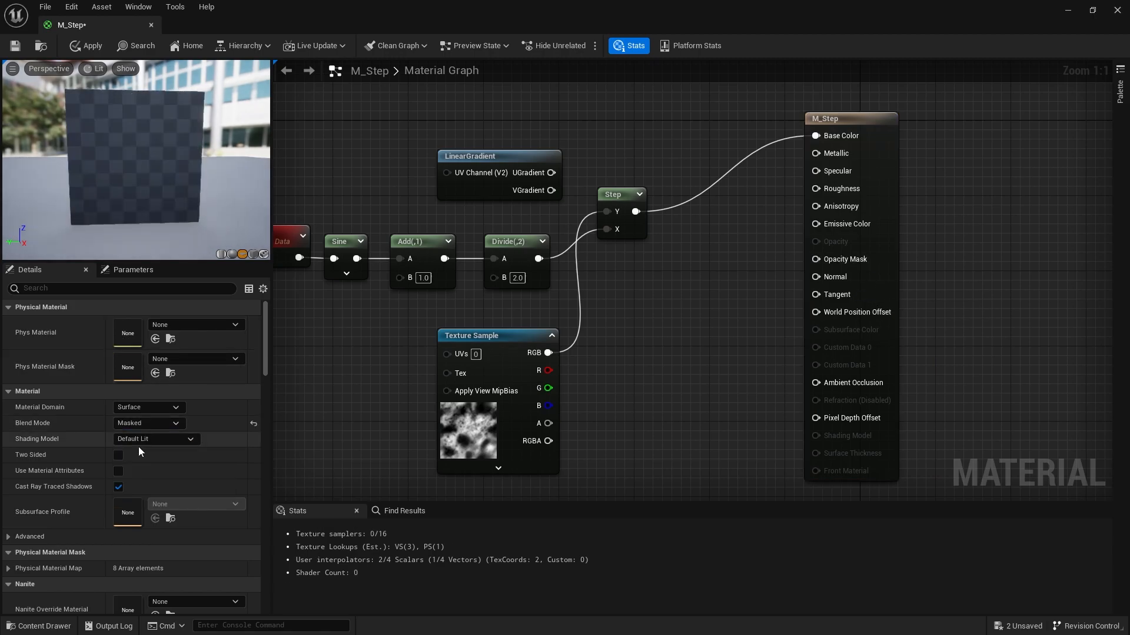
# Try the Step output as the material's Opacity Mask, inspect the preview mesh, and remove that connection.
pyautogui.moveTo(636, 211); pyautogui.dragTo(640, 216)
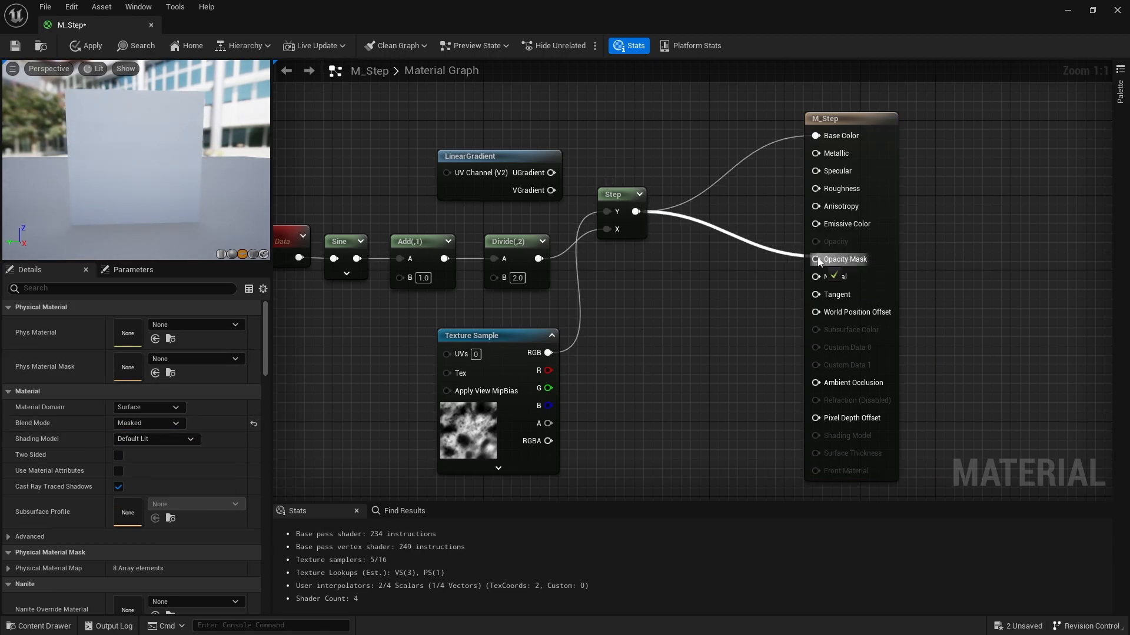
pyautogui.moveTo(818, 260); pyautogui.dragTo(816, 259)
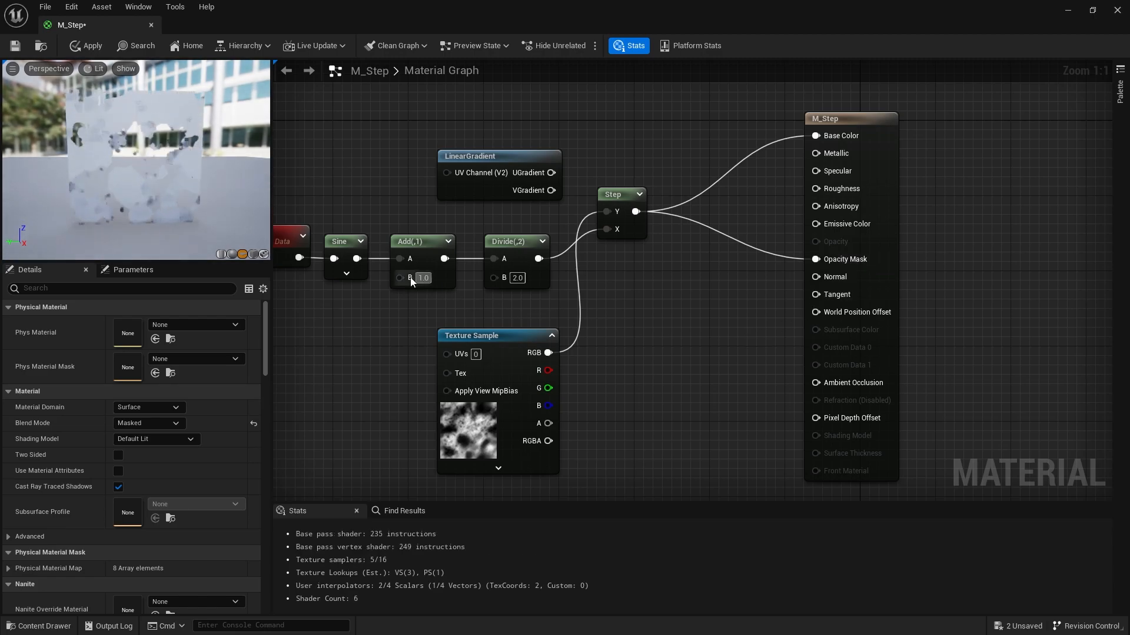
pyautogui.moveTo(150, 175); pyautogui.dragTo(176, 249)
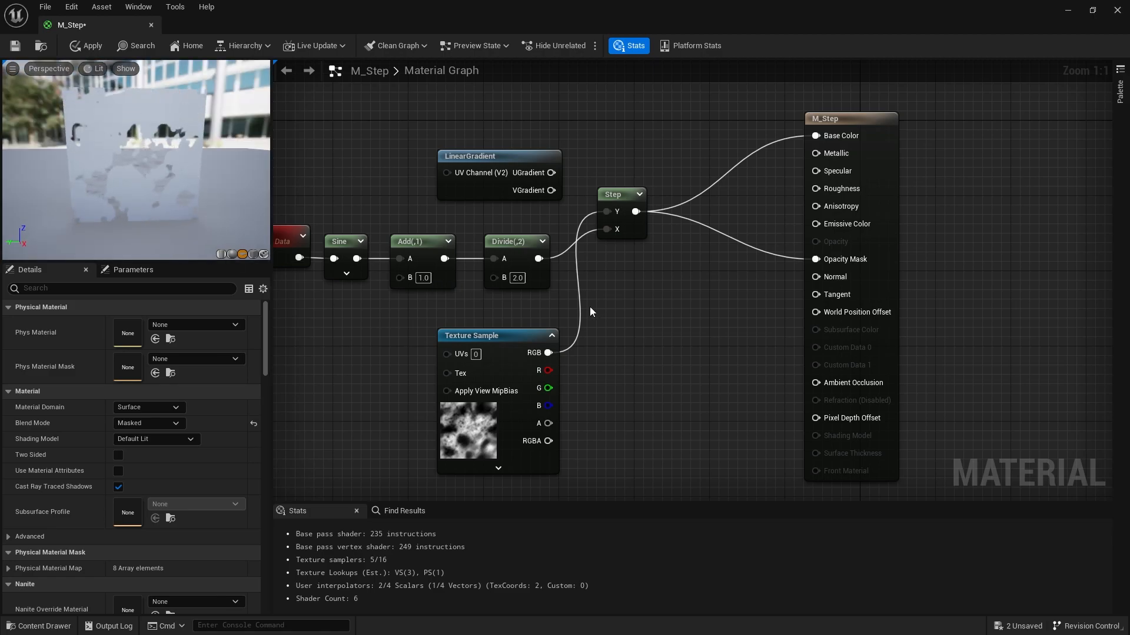
pyautogui.keyDown('alt'); pyautogui.click(815, 259); pyautogui.keyUp('alt')
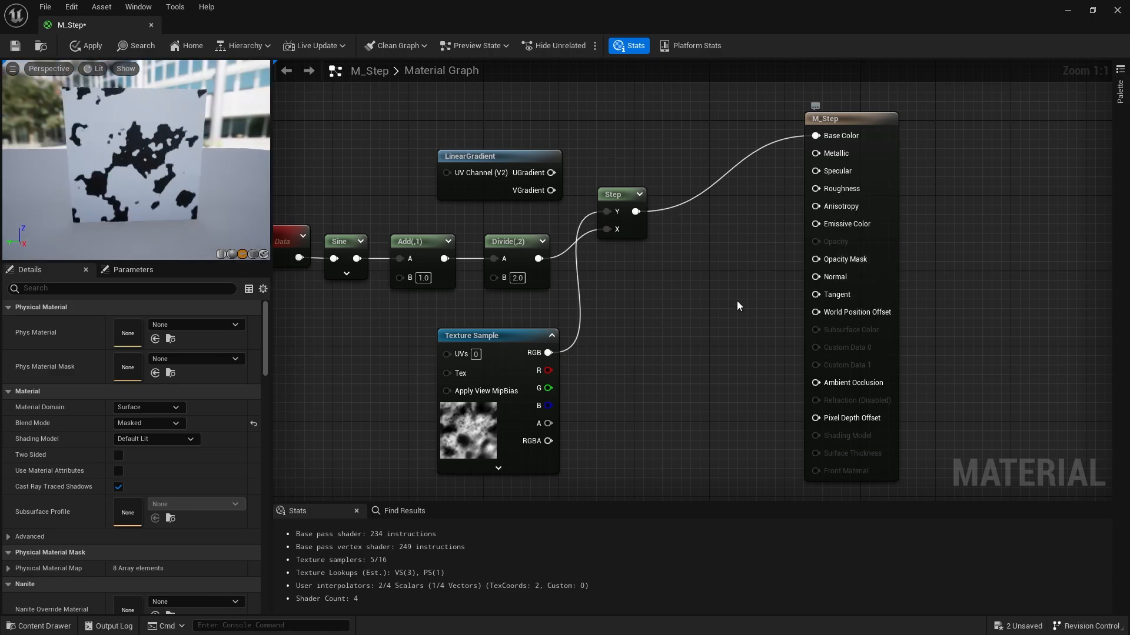
# Move the M_Step result node farther from Step and place a new Texture Sample node above LinearGradient.
pyautogui.moveTo(775, 282); pyautogui.dragTo(618, 301, button='right')
pyautogui.moveTo(717, 222); pyautogui.dragTo(802, 269)
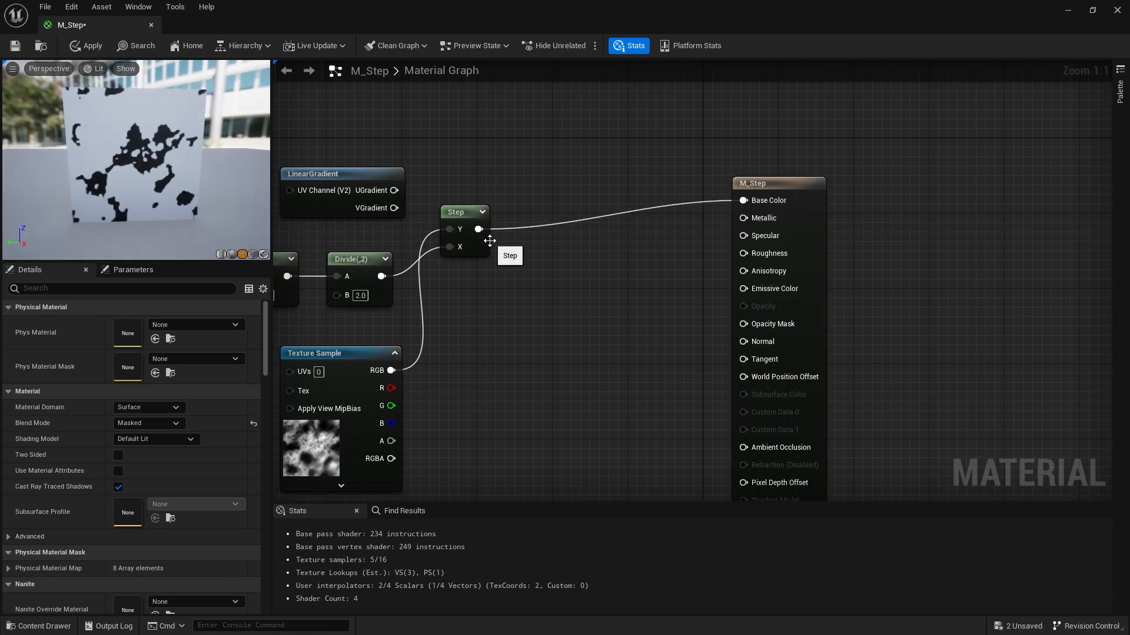
pyautogui.press('t')
pyautogui.click(505, 129)
pyautogui.moveTo(552, 253); pyautogui.dragTo(476, 145)
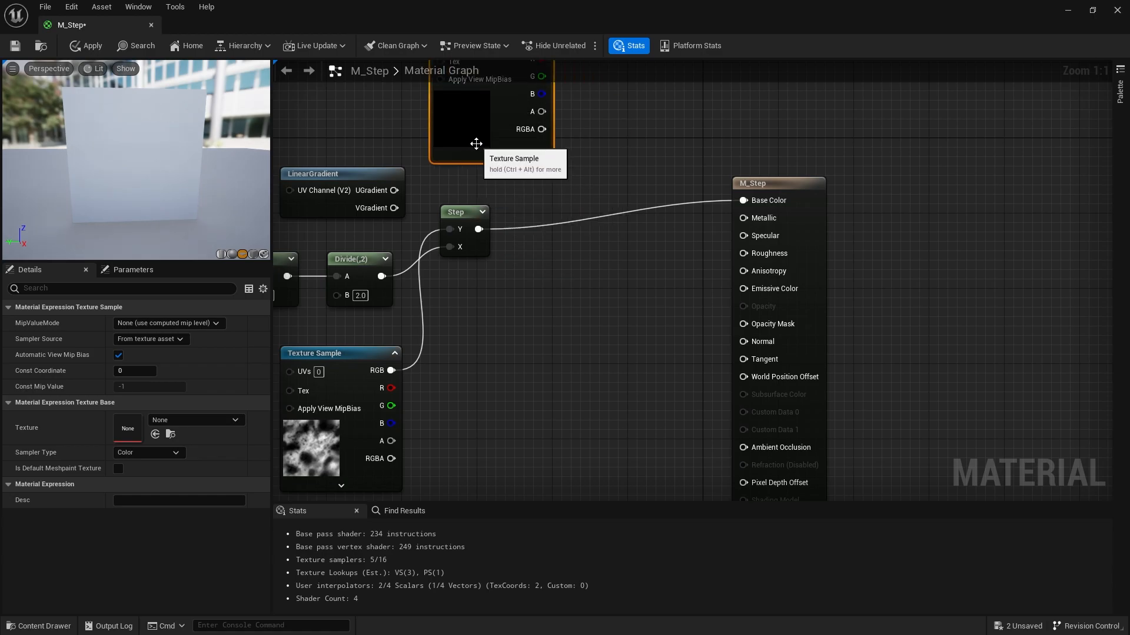
pyautogui.moveTo(477, 147); pyautogui.dragTo(527, 387, button='right')
pyautogui.moveTo(520, 361); pyautogui.dragTo(510, 251)
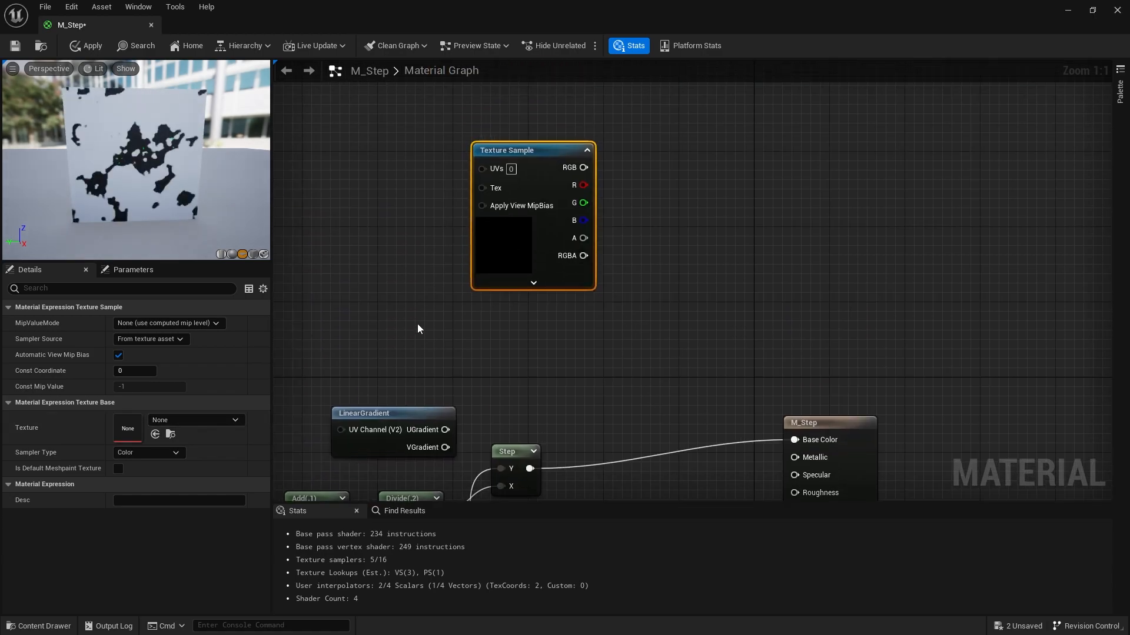
# Duplicate the empty Texture Sample and stack the two copies vertically above the Step node.
pyautogui.hotkey('ctrl', 'd')
pyautogui.moveTo(538, 384); pyautogui.dragTo(552, 344)
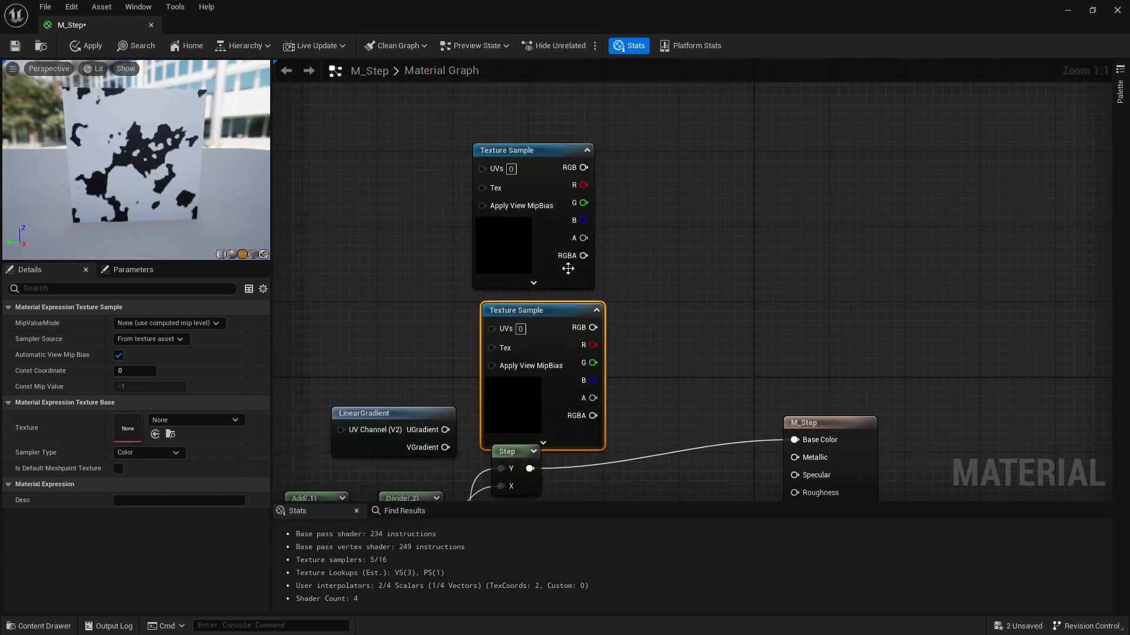
pyautogui.moveTo(533, 266); pyautogui.dragTo(542, 211)
pyautogui.moveTo(542, 329); pyautogui.dragTo(541, 329)
pyautogui.moveTo(530, 330); pyautogui.dragTo(530, 274)
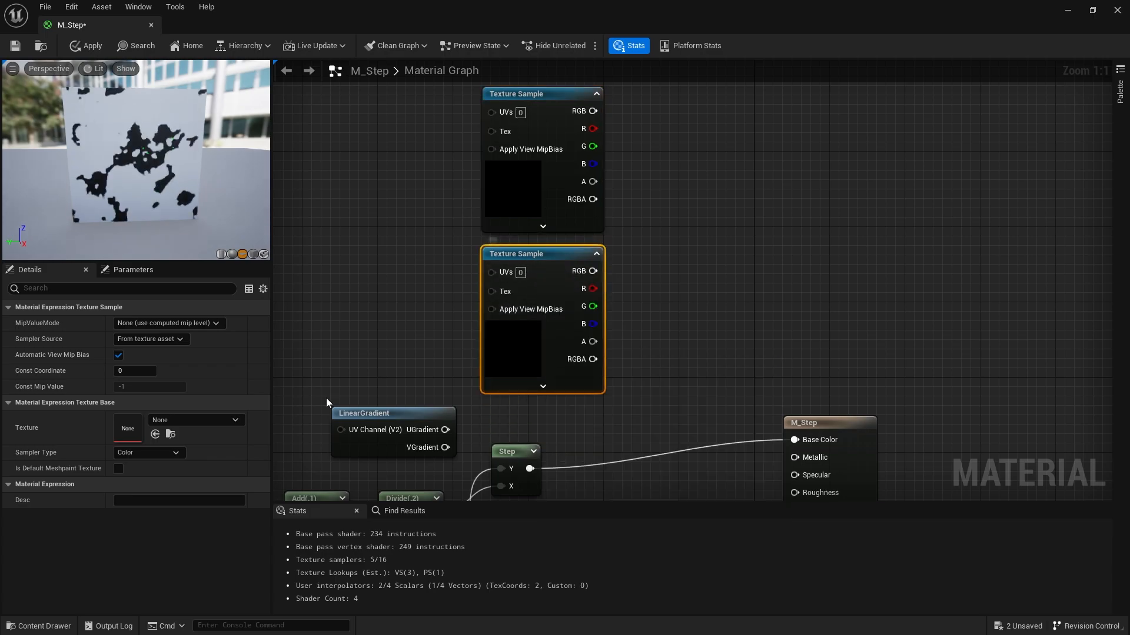
# Assign the T_Ground_Grass_D texture to the upper empty Texture Sample.
pyautogui.click(512, 194)
pyautogui.click(195, 420)
pyautogui.write('grass')
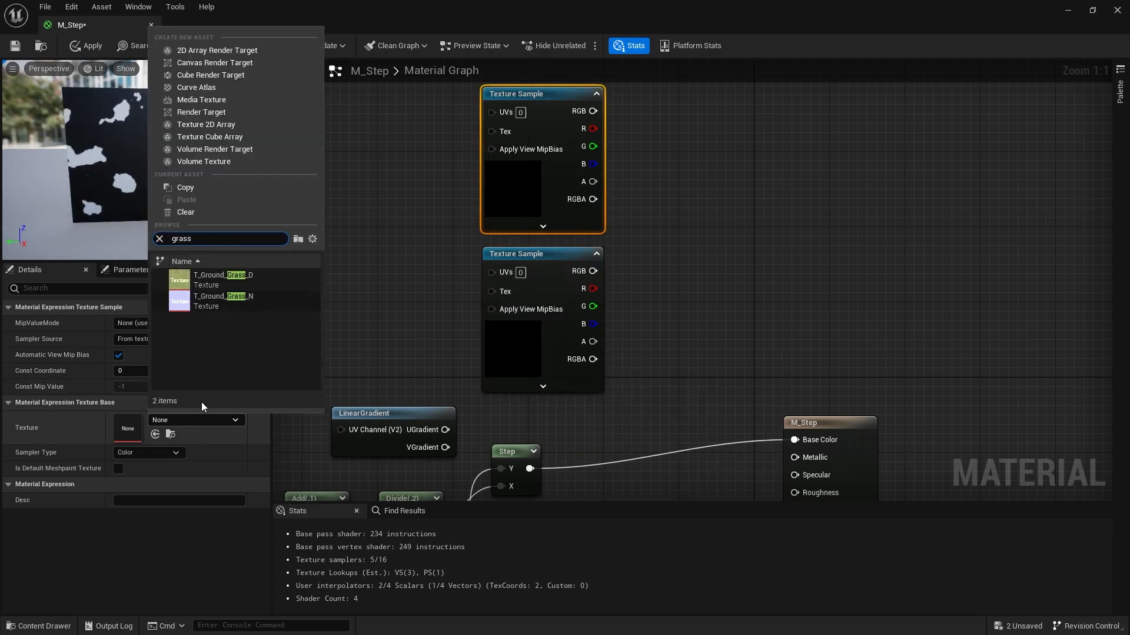
pyautogui.click(218, 278)
# Assign the T_Rock_Basalt_D texture to the lower empty Texture Sample.
pyautogui.click(486, 351)
pyautogui.click(191, 423)
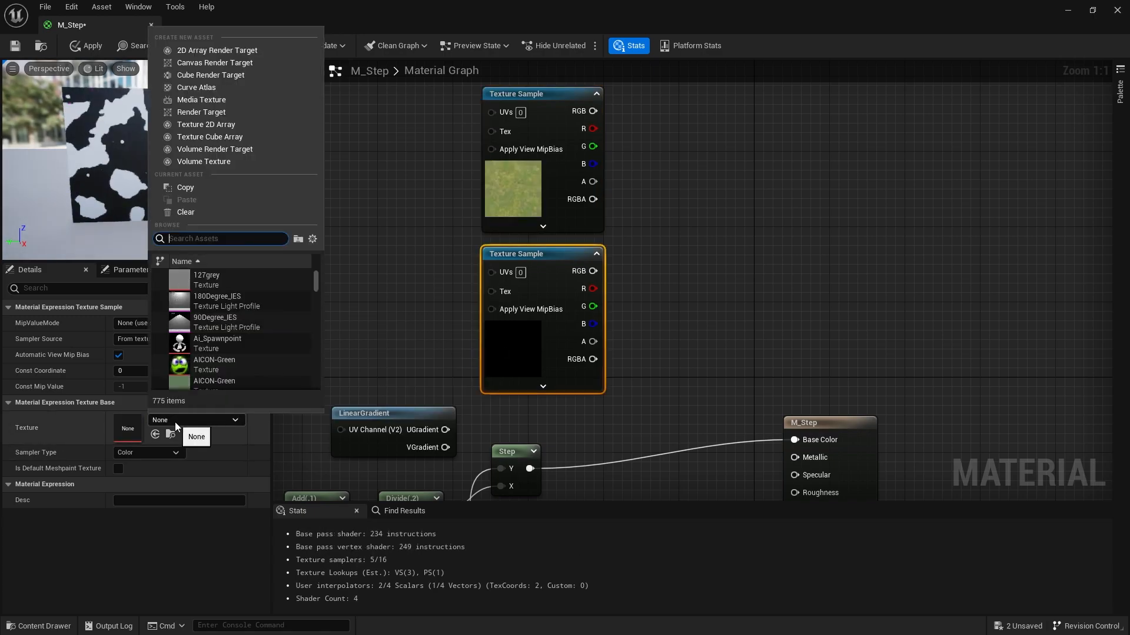
pyautogui.write('rock')
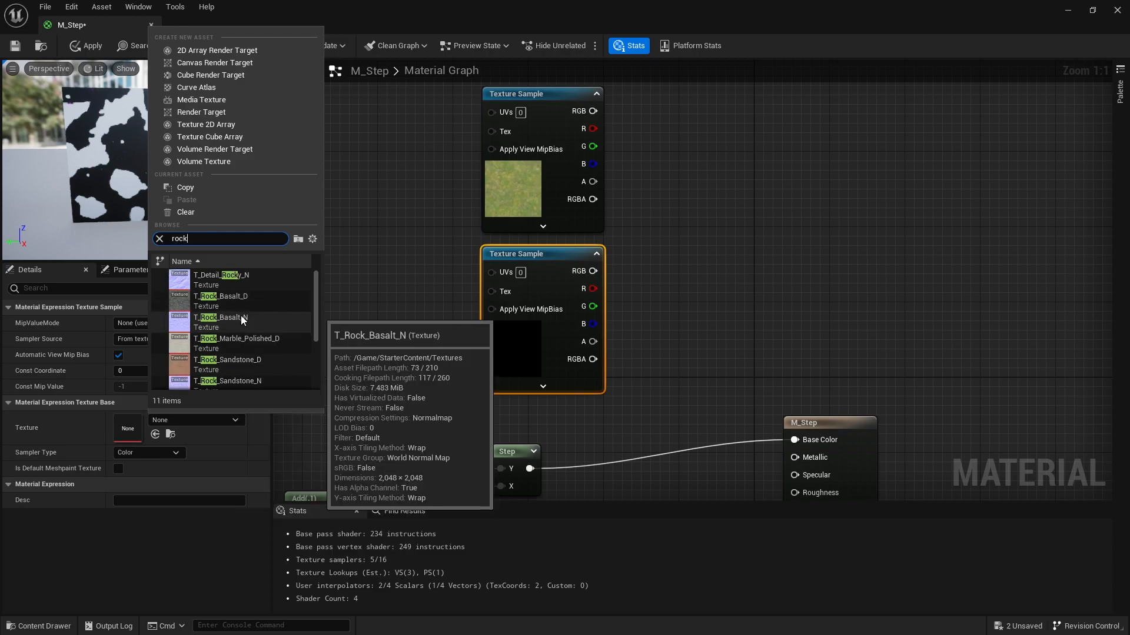
pyautogui.click(241, 316)
# Add a Lerp node and connect the grass texture's RGB to A and the rock texture's RGB to B.
pyautogui.moveTo(544, 310); pyautogui.dragTo(381, 320, button='right')
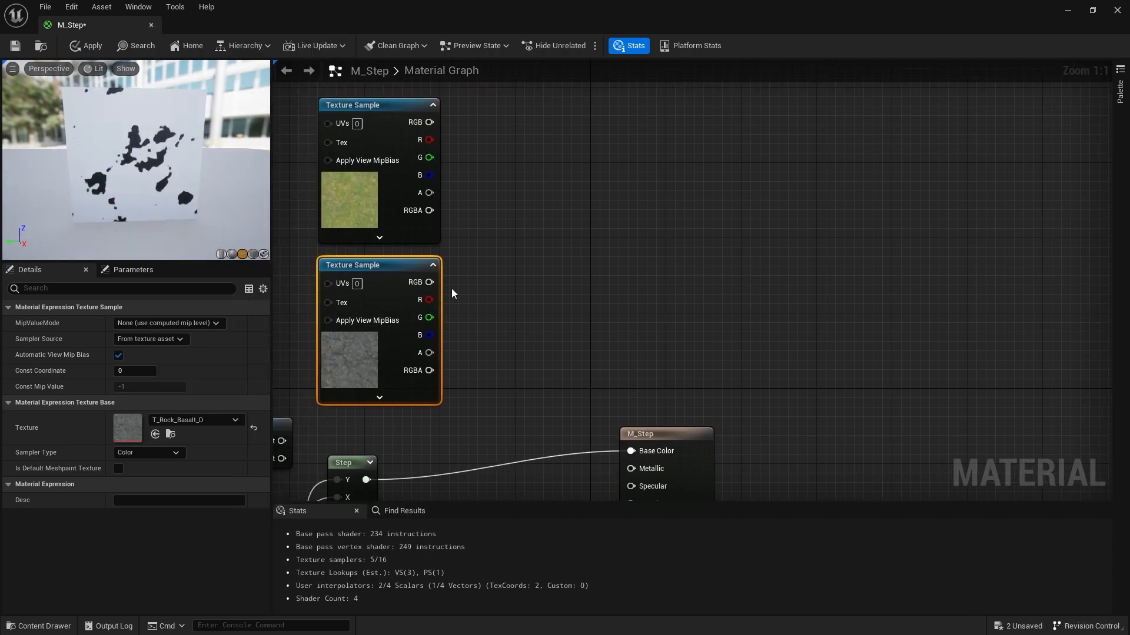
pyautogui.rightClick(518, 242)
pyautogui.write('lerp')
pyautogui.press('Return')
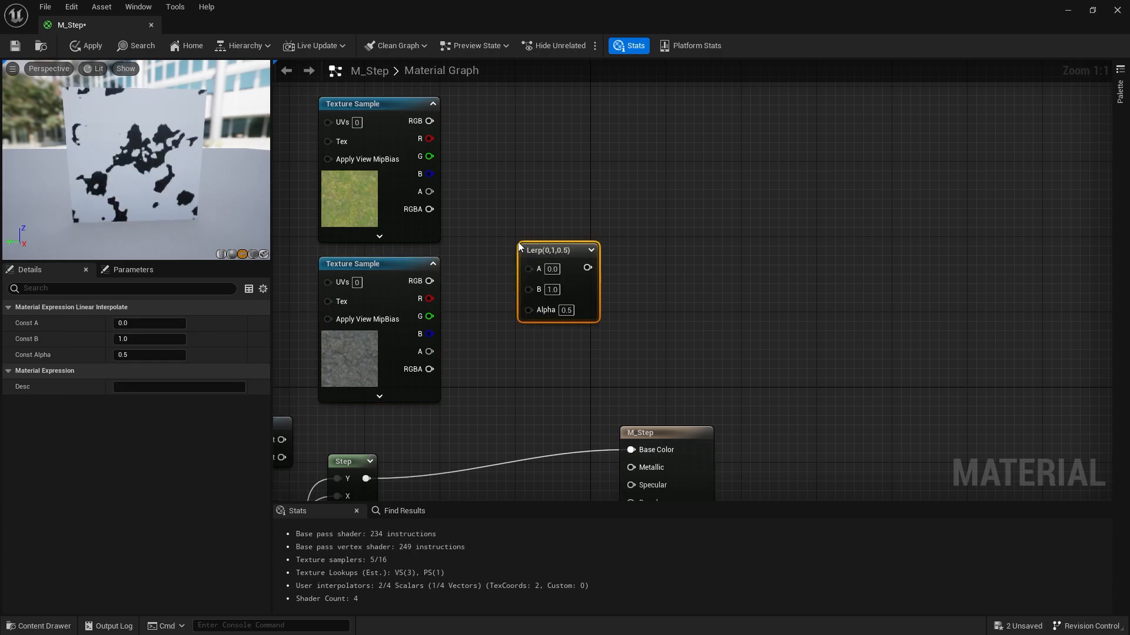
pyautogui.moveTo(429, 122); pyautogui.dragTo(429, 283)
# Connect the Step output to the Lerp's Alpha and the Lerp output to the material's Base Color.
pyautogui.moveTo(480, 359); pyautogui.dragTo(499, 256, button='right')
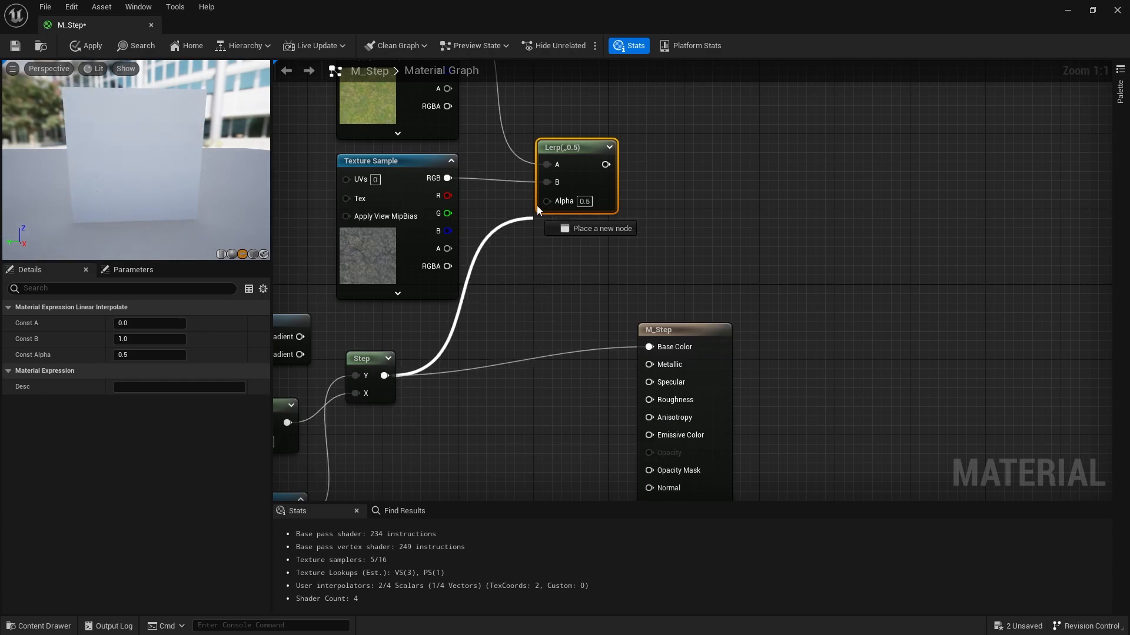
pyautogui.moveTo(559, 204); pyautogui.dragTo(559, 202)
pyautogui.moveTo(590, 165); pyautogui.dragTo(649, 347)
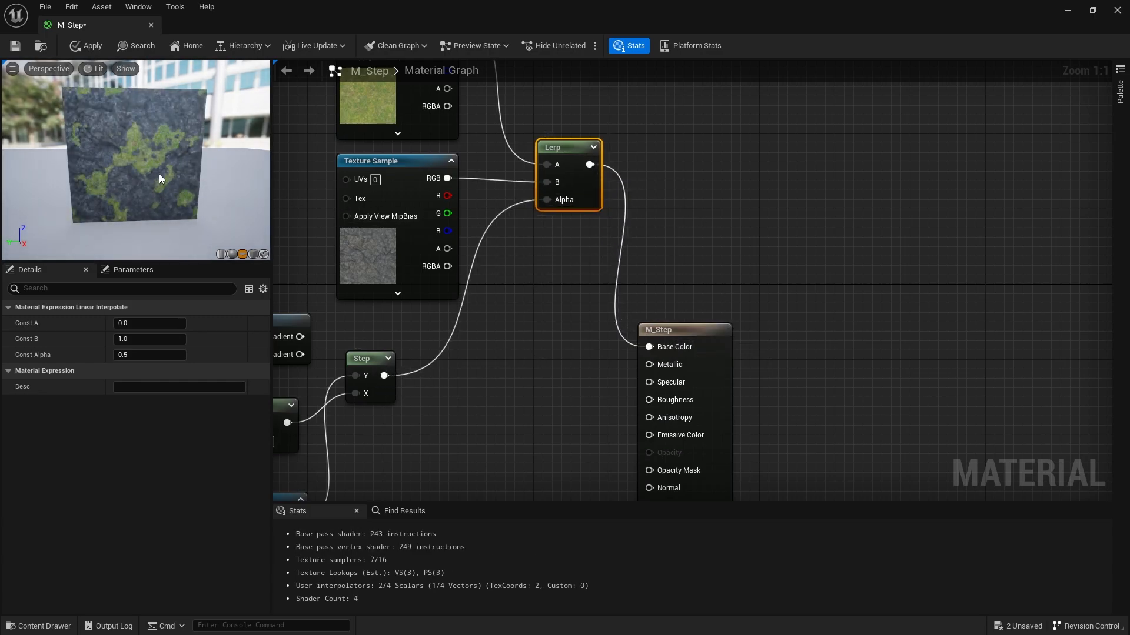